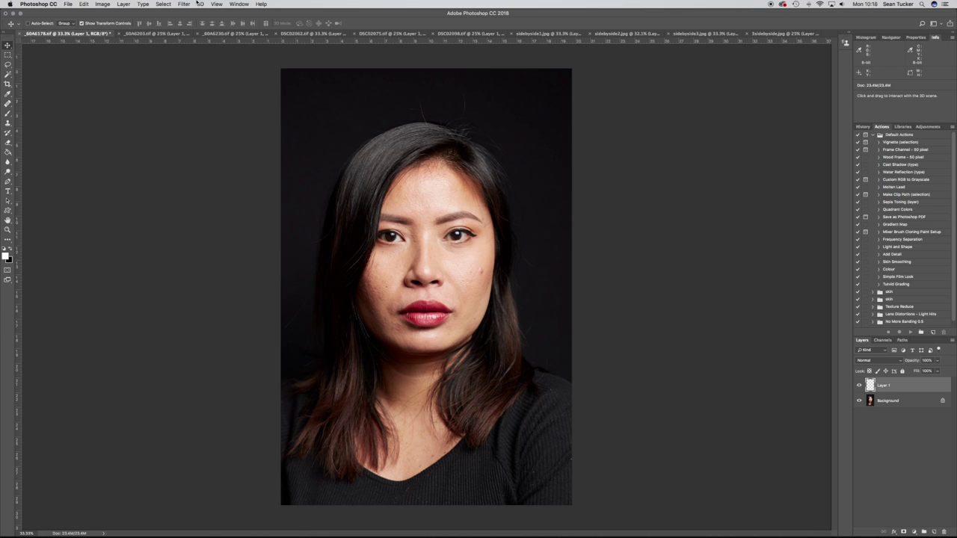
# - View the portraits _60A6178.tif, _60A6203.tif and _60A6230.tif in turn to compare their skin tones
pyautogui.click(152, 34)
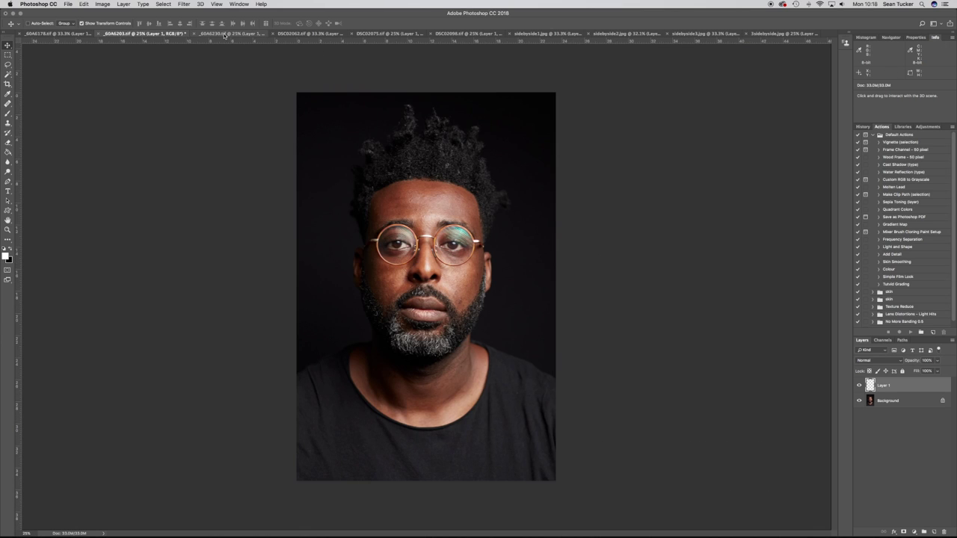
pyautogui.click(224, 35)
pyautogui.click(136, 35)
pyautogui.click(69, 34)
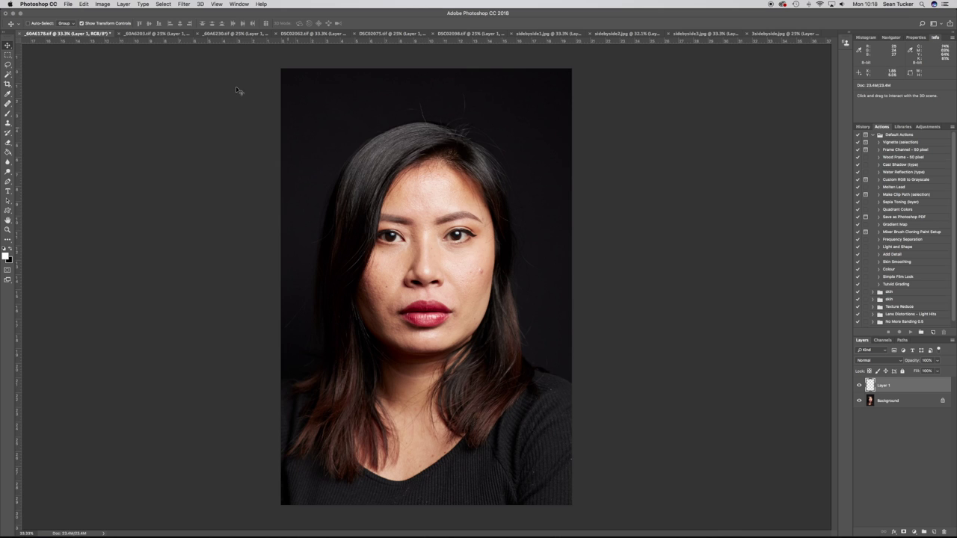
pyautogui.click(150, 34)
pyautogui.click(224, 33)
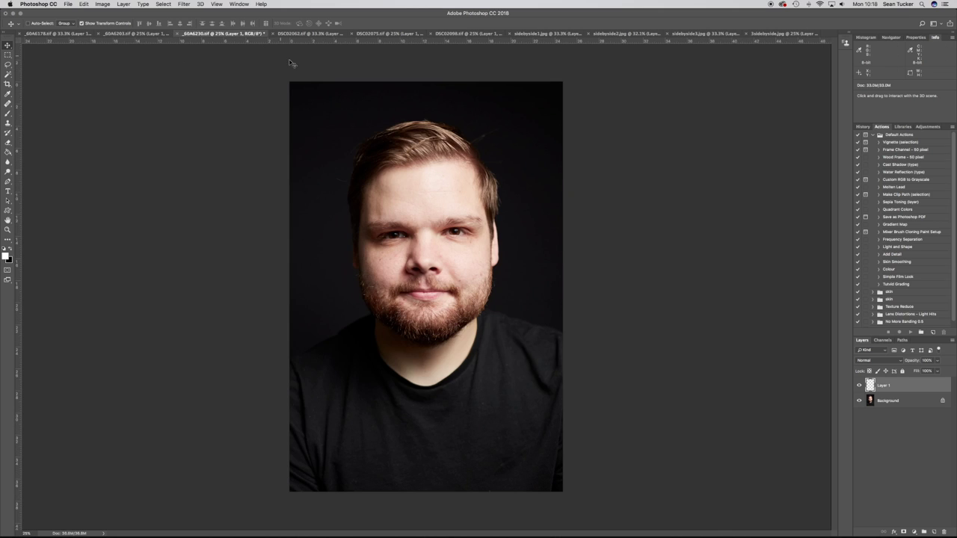
# - Flip between the portraits DSC02062.tif, DSC02075.tif and DSC02098.tif to compare their skin tones
pyautogui.click(296, 35)
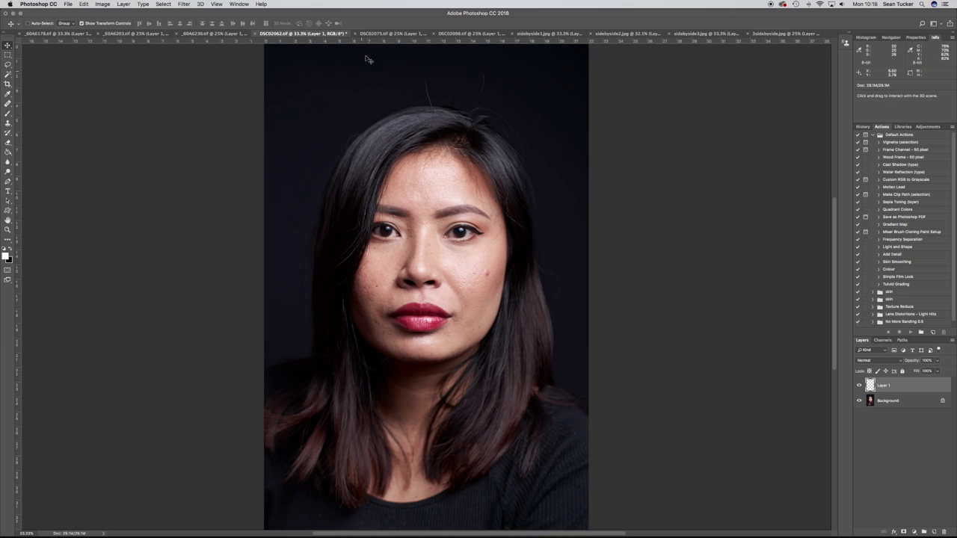
pyautogui.click(385, 33)
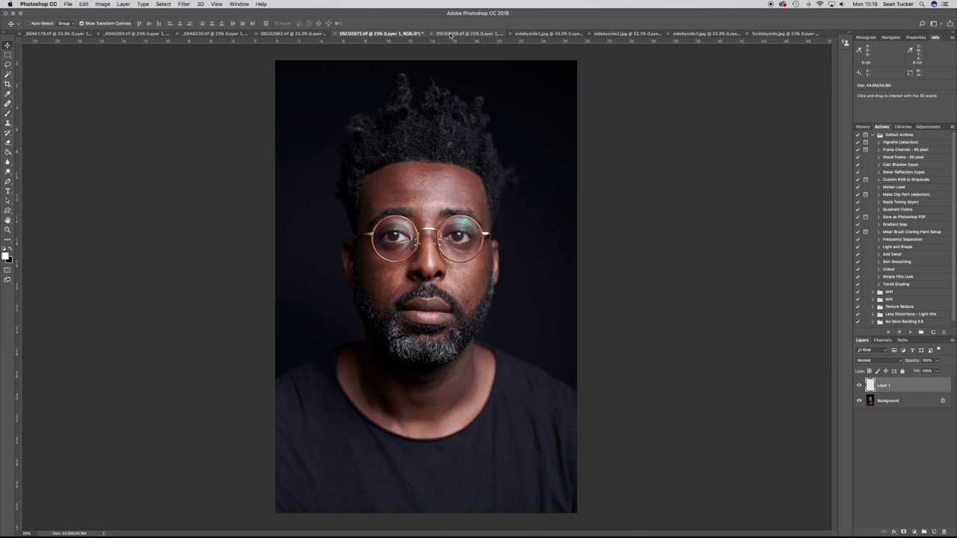
pyautogui.click(451, 35)
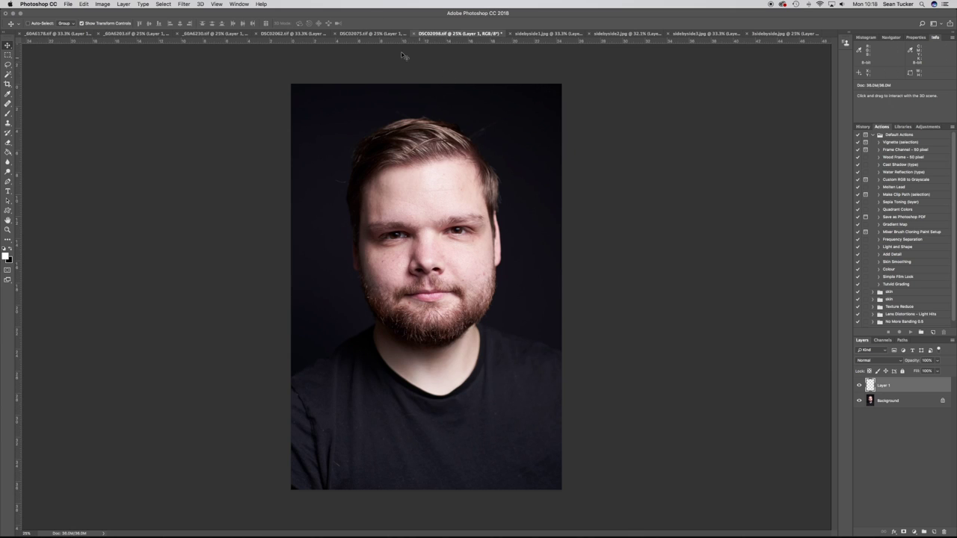
pyautogui.click(356, 35)
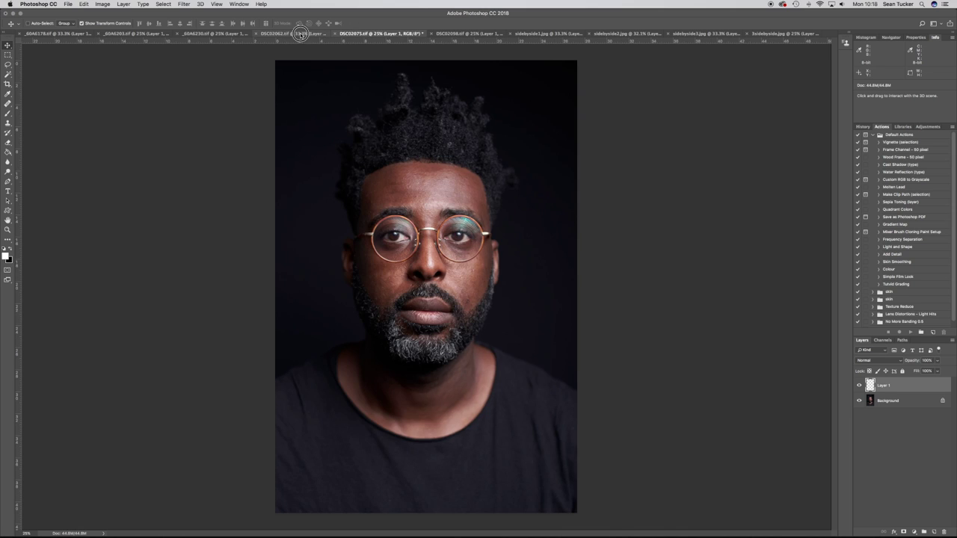
pyautogui.click(302, 36)
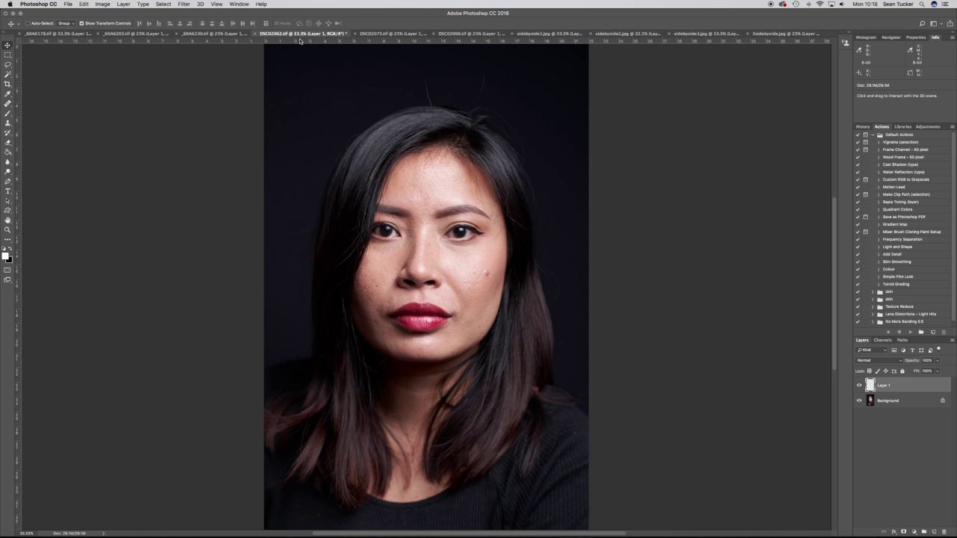
pyautogui.click(396, 35)
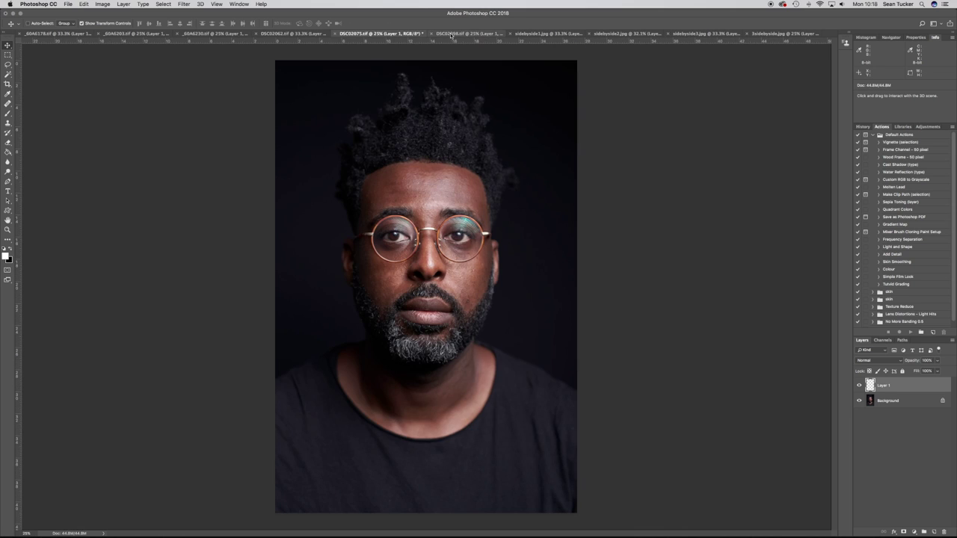
pyautogui.click(451, 34)
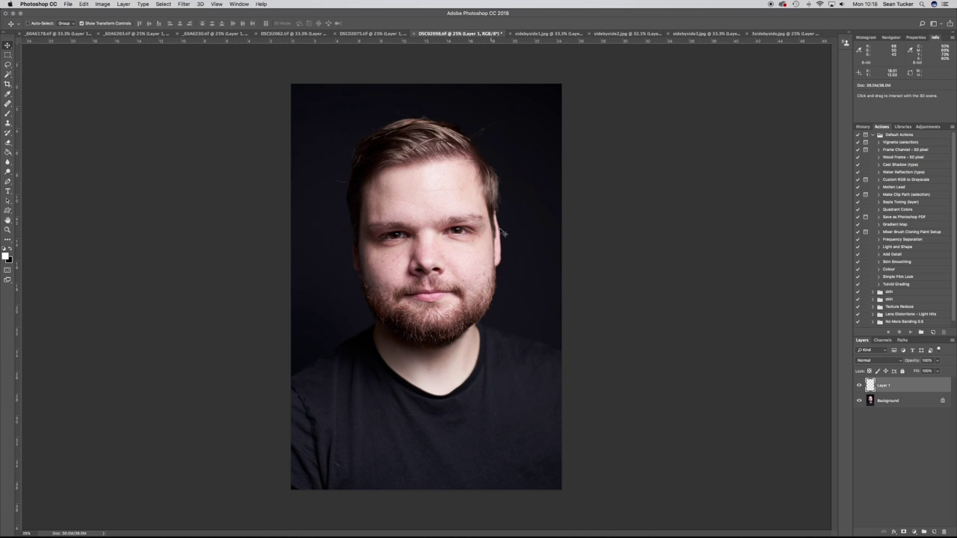
pyautogui.click(372, 34)
pyautogui.click(294, 34)
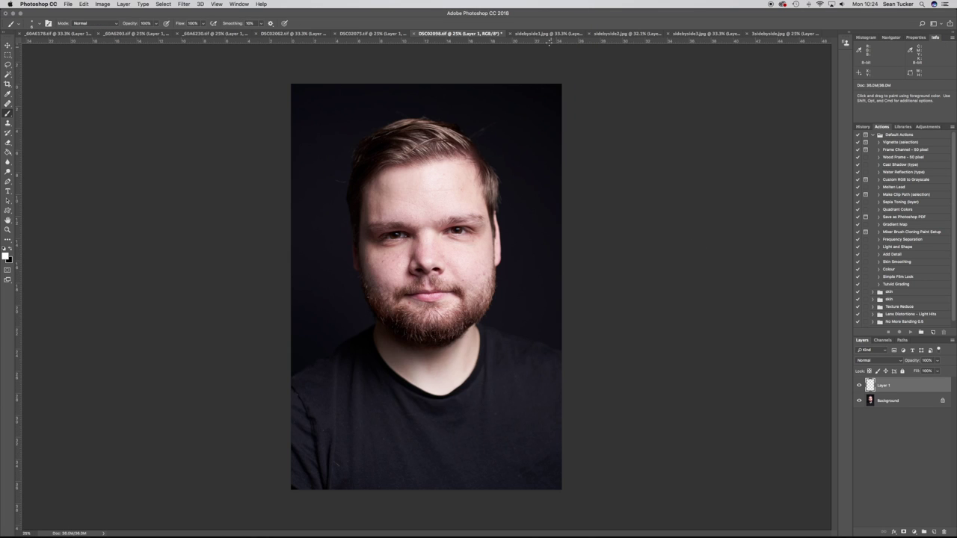
# - Compare the Canon 5DMKIII and Sony A7III portraits in sidebyside1.jpg, sidebyside2.jpg and sidebyside3.jpg
pyautogui.click(549, 34)
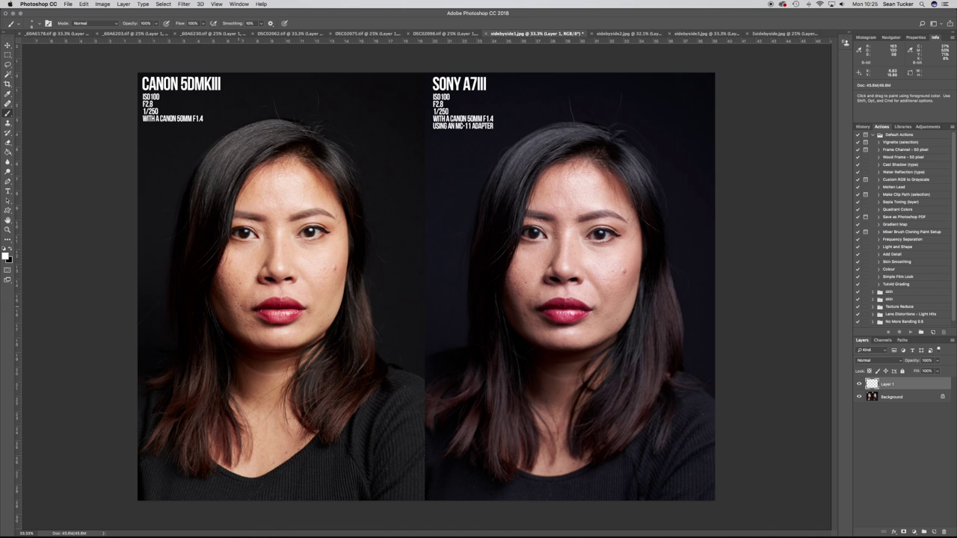
pyautogui.click(616, 34)
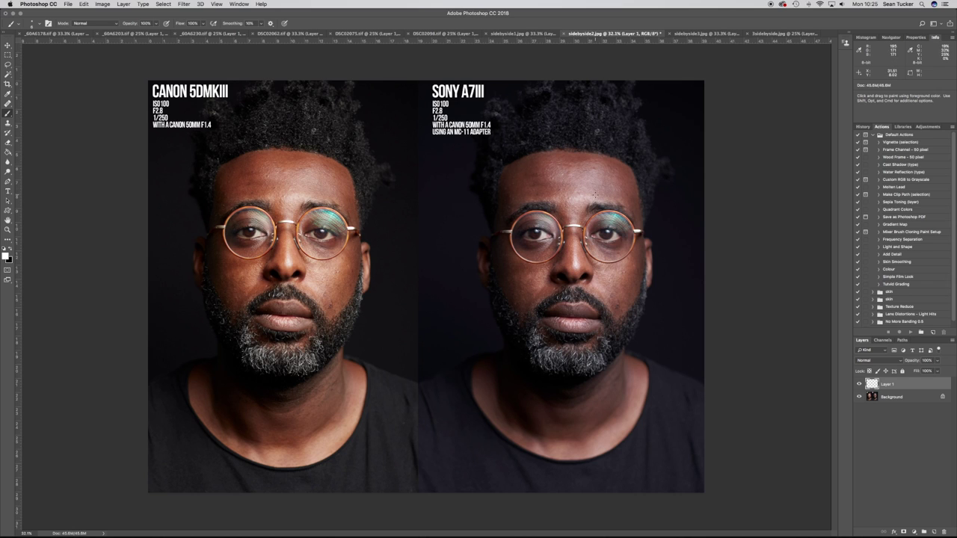
pyautogui.click(707, 34)
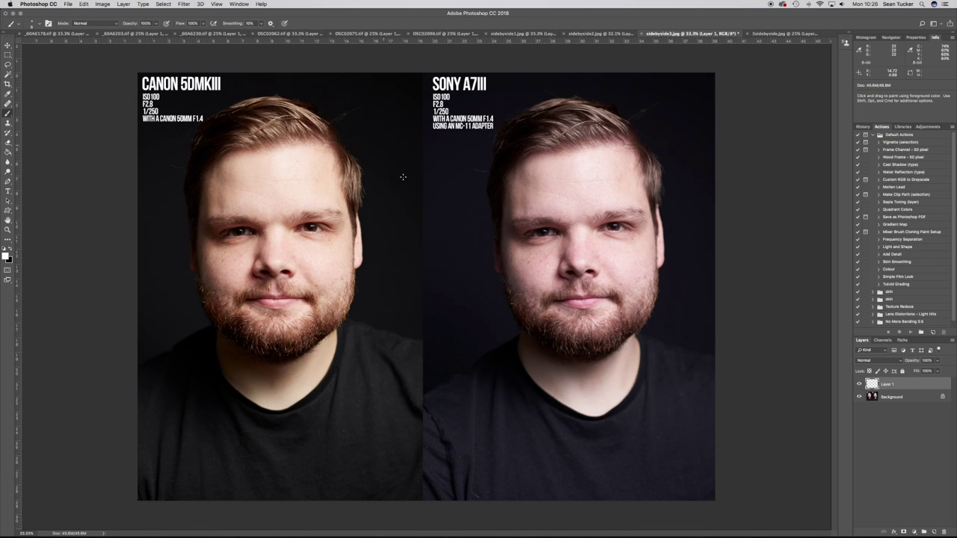
# - Draw thin white arrows from the background to the forehead edge below the hairline, beside the Canon and Sony captions' far side
pyautogui.moveTo(350, 159)
pyautogui.mouseDown()
pyautogui.moveTo(393, 117)
pyautogui.moveTo(335, 177)
pyautogui.mouseUp()
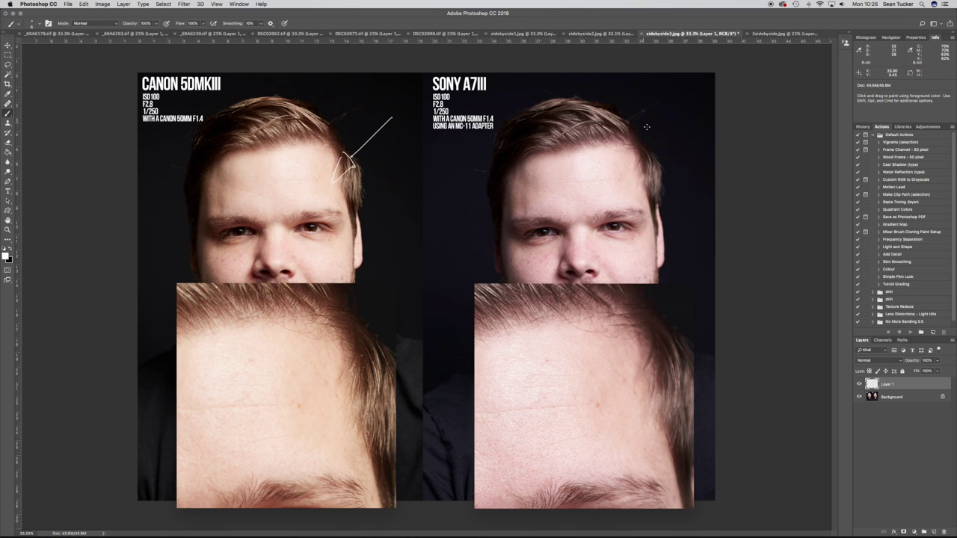
pyautogui.moveTo(684, 118)
pyautogui.mouseDown()
pyautogui.moveTo(652, 144)
pyautogui.moveTo(661, 148)
pyautogui.mouseUp()
pyautogui.moveTo(629, 180); pyautogui.dragTo(662, 154)
pyautogui.moveTo(629, 181); pyautogui.dragTo(643, 152)
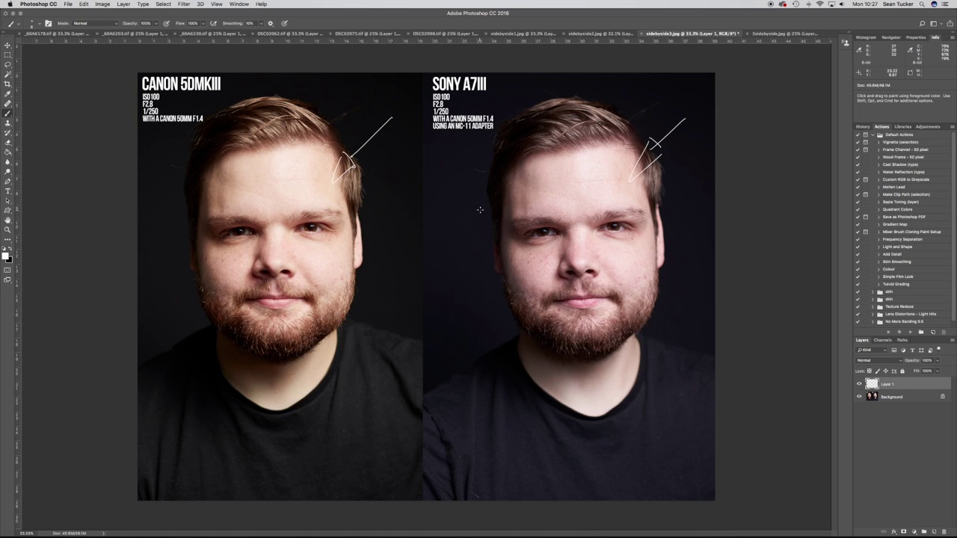
# - Draw white arrows pointing to the opposite side of the forehead and to the shirt collar in both the Canon and Sony portraits
pyautogui.moveTo(462, 213); pyautogui.dragTo(520, 201)
pyautogui.moveTo(167, 213); pyautogui.dragTo(203, 197)
pyautogui.moveTo(190, 204); pyautogui.dragTo(211, 196)
pyautogui.moveTo(374, 449)
pyautogui.mouseDown()
pyautogui.moveTo(340, 410)
pyautogui.moveTo(356, 405)
pyautogui.mouseUp()
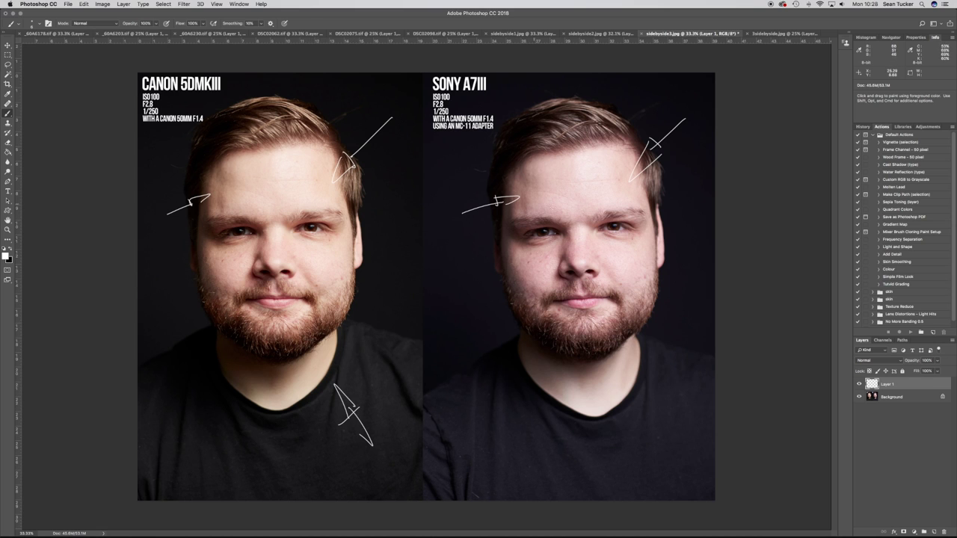
pyautogui.moveTo(676, 430)
pyautogui.mouseDown()
pyautogui.moveTo(688, 451)
pyautogui.moveTo(677, 406)
pyautogui.moveTo(647, 392)
pyautogui.moveTo(658, 425)
pyautogui.mouseUp()
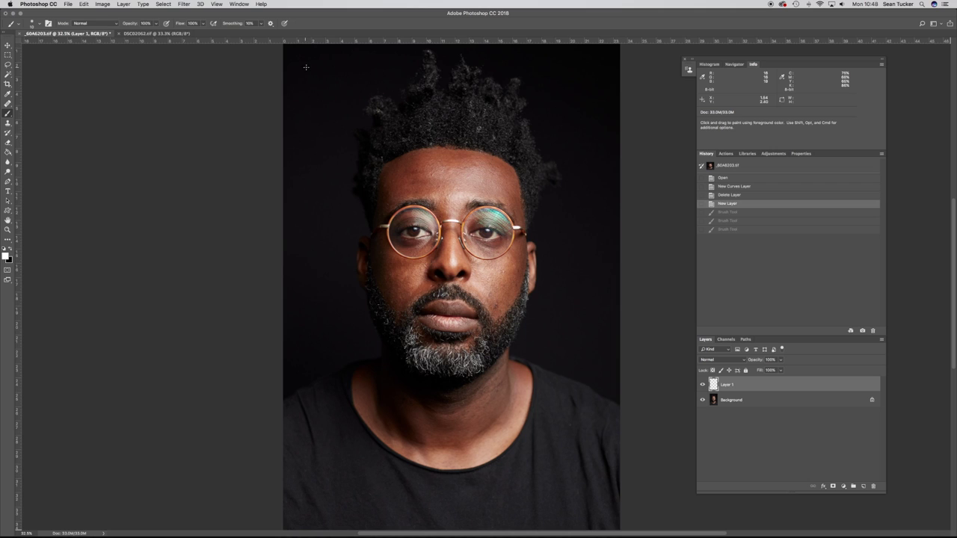
# - Handwrite the letters C, M, Y and K in a white column on the portrait's dark upper background, with a dash after K
pyautogui.moveTo(308, 67)
pyautogui.mouseDown()
pyautogui.moveTo(315, 97)
pyautogui.moveTo(306, 118)
pyautogui.mouseUp()
pyautogui.moveTo(311, 105)
pyautogui.mouseDown()
pyautogui.moveTo(301, 152)
pyautogui.moveTo(311, 152)
pyautogui.mouseUp()
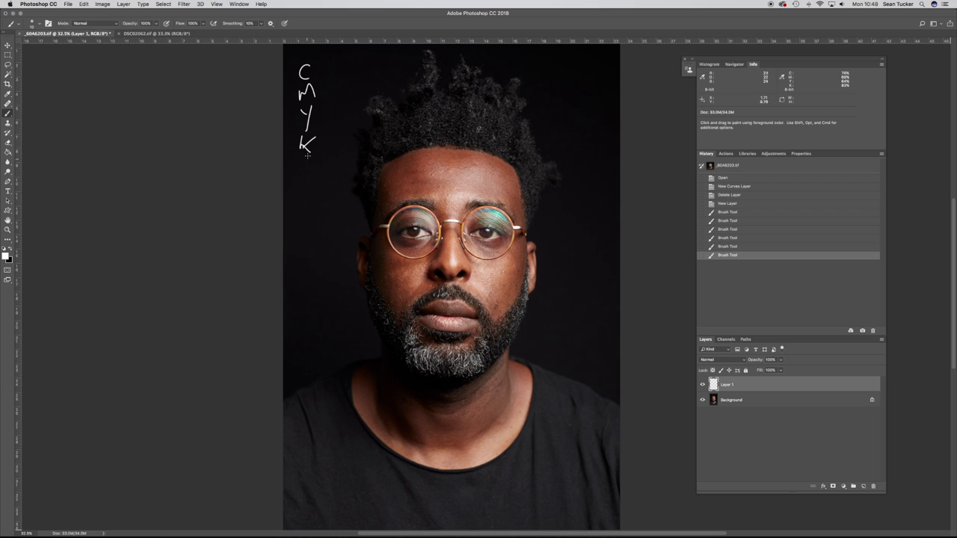
pyautogui.moveTo(322, 150)
pyautogui.mouseDown()
pyautogui.moveTo(359, 147)
pyautogui.moveTo(302, 147)
pyautogui.mouseUp()
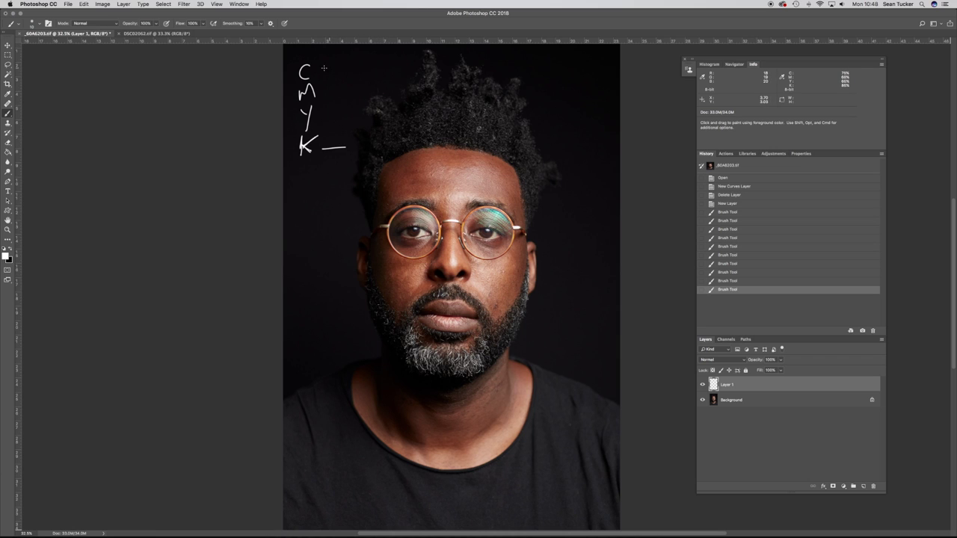
# - Handwrite a dash after C, "Cx2" after M and "Mx1.25" after Y in the white CMYK column
pyautogui.moveTo(313, 72); pyautogui.dragTo(323, 72)
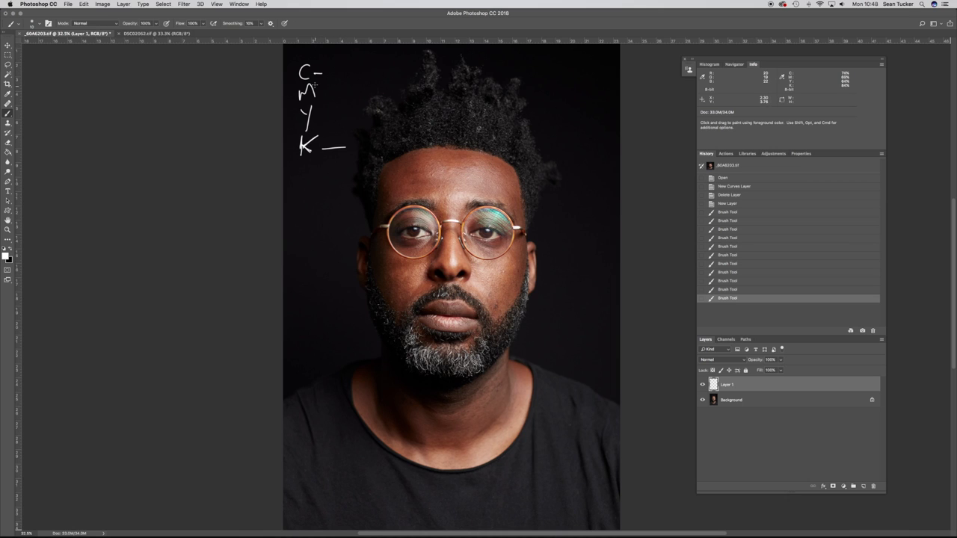
pyautogui.moveTo(321, 89); pyautogui.dragTo(354, 94)
pyautogui.moveTo(354, 85)
pyautogui.mouseDown()
pyautogui.moveTo(347, 93)
pyautogui.moveTo(362, 93)
pyautogui.mouseUp()
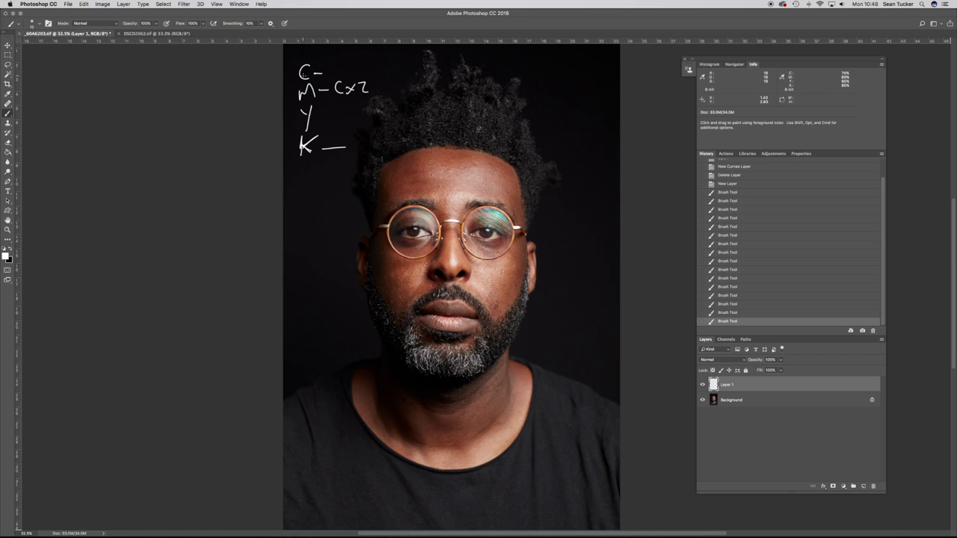
pyautogui.moveTo(317, 121)
pyautogui.mouseDown()
pyautogui.moveTo(336, 107)
pyautogui.moveTo(340, 118)
pyautogui.moveTo(370, 114)
pyautogui.mouseUp()
pyautogui.click(359, 114)
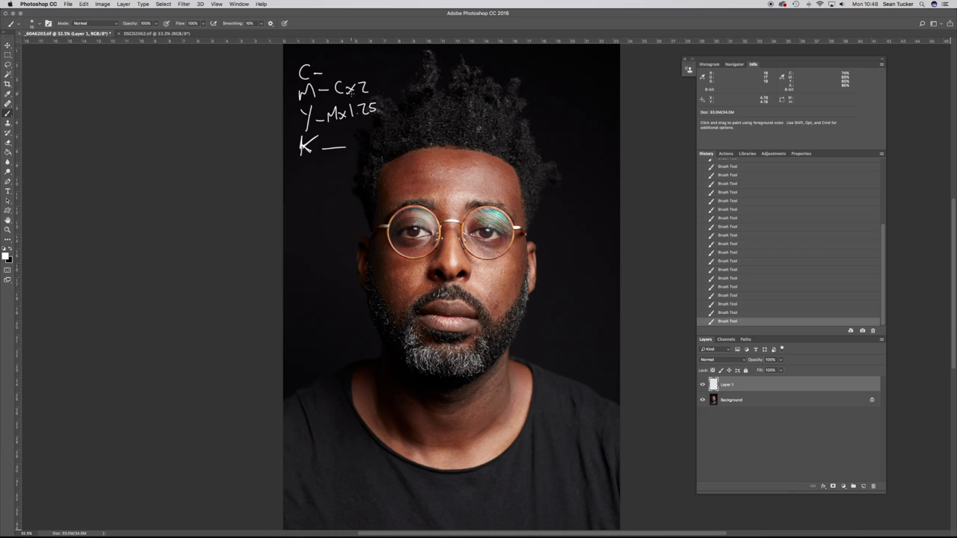
# - Duplicate the Background layer of _60A6203.tif as Background copy
pyautogui.rightClick(793, 384)
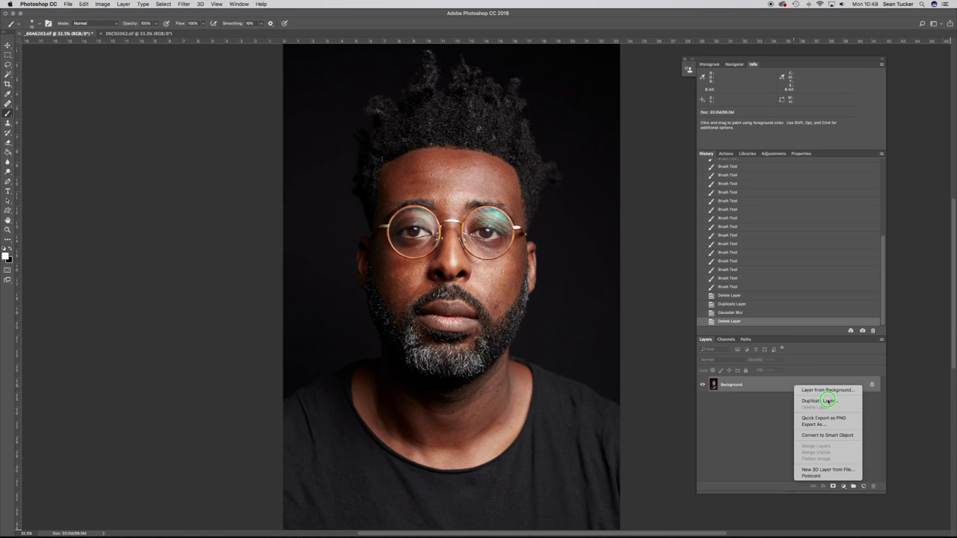
pyautogui.click(821, 401)
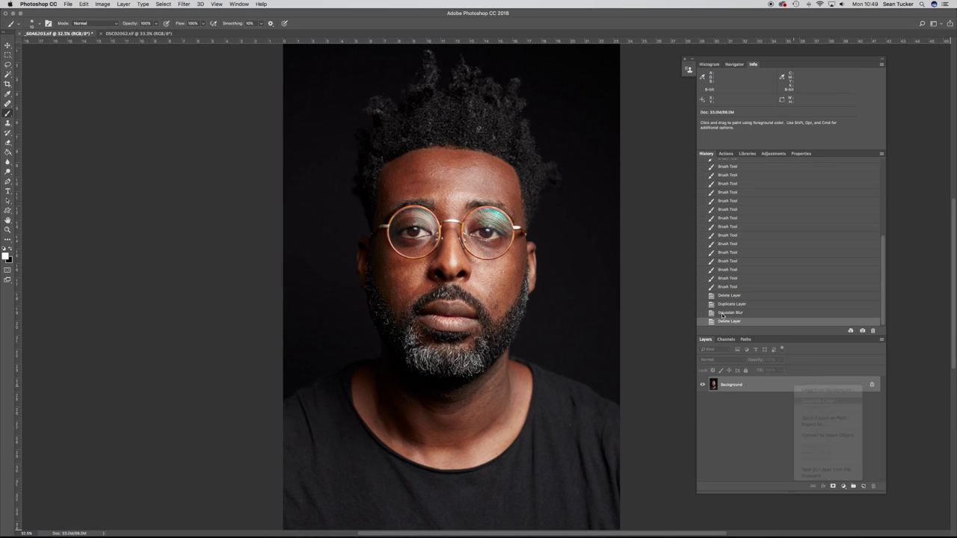
pyautogui.click(551, 241)
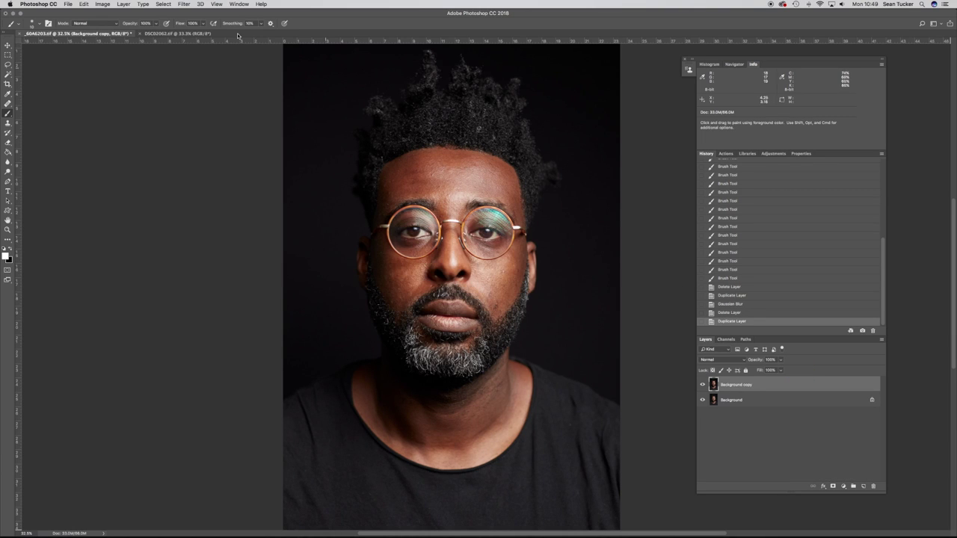
# - Apply a Gaussian Blur with a radius of 36.1 pixels to the Background copy layer
pyautogui.click(184, 4)
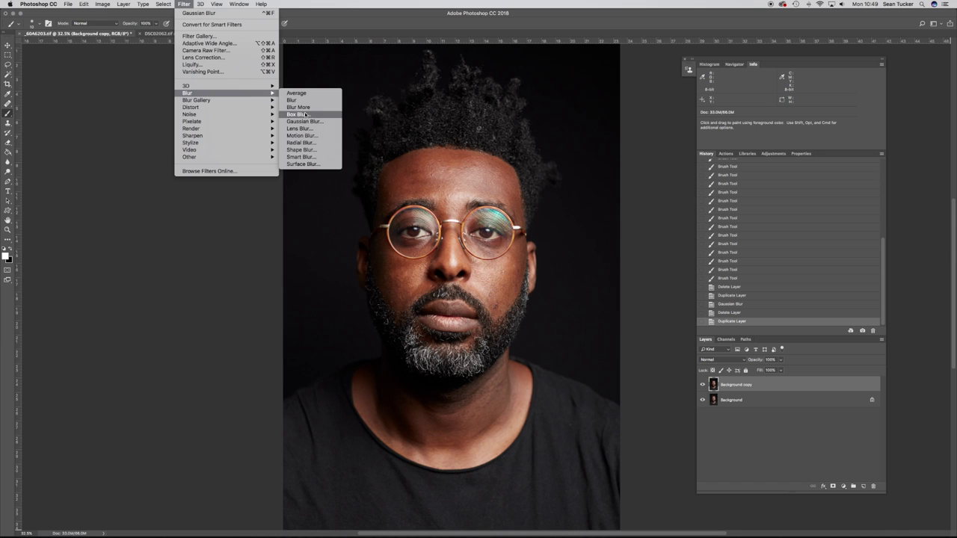
pyautogui.click(306, 122)
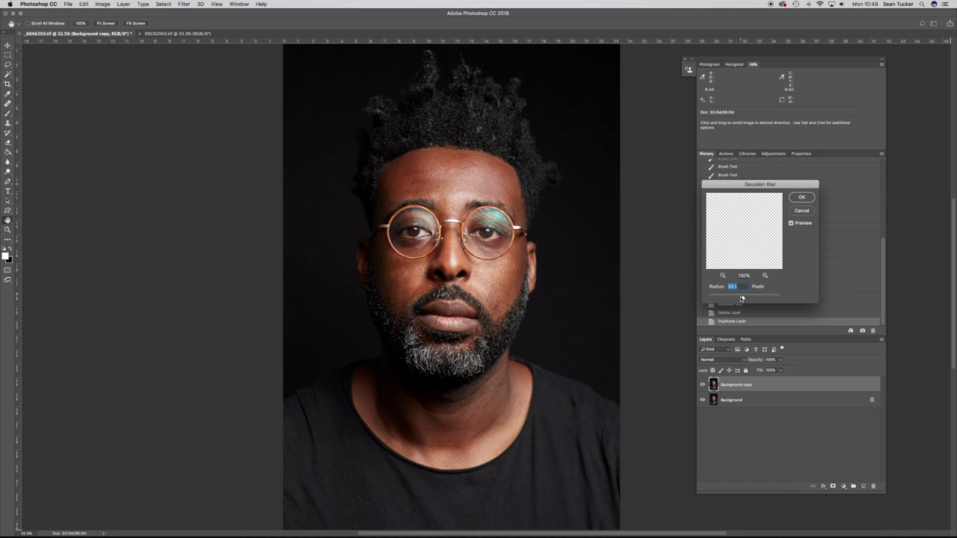
pyautogui.moveTo(736, 299); pyautogui.dragTo(741, 298)
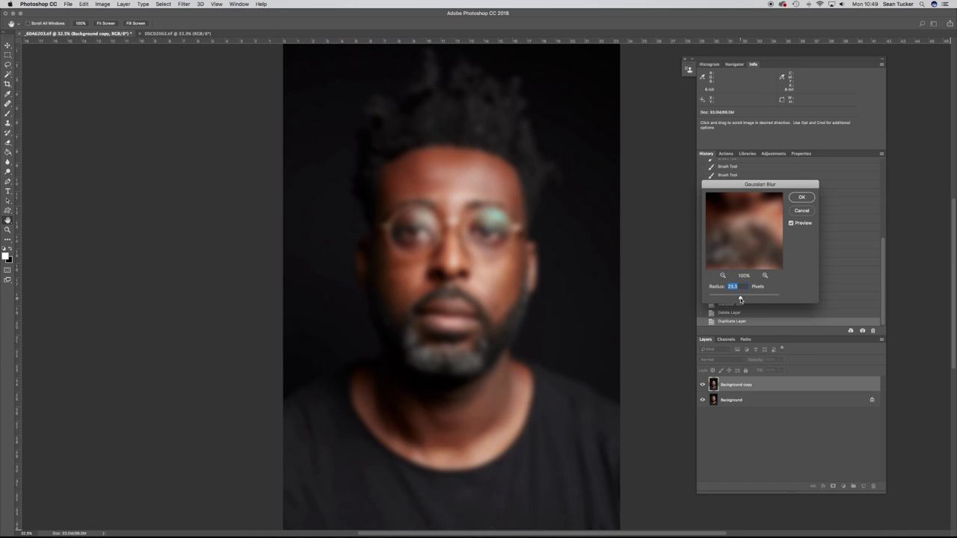
pyautogui.click(802, 198)
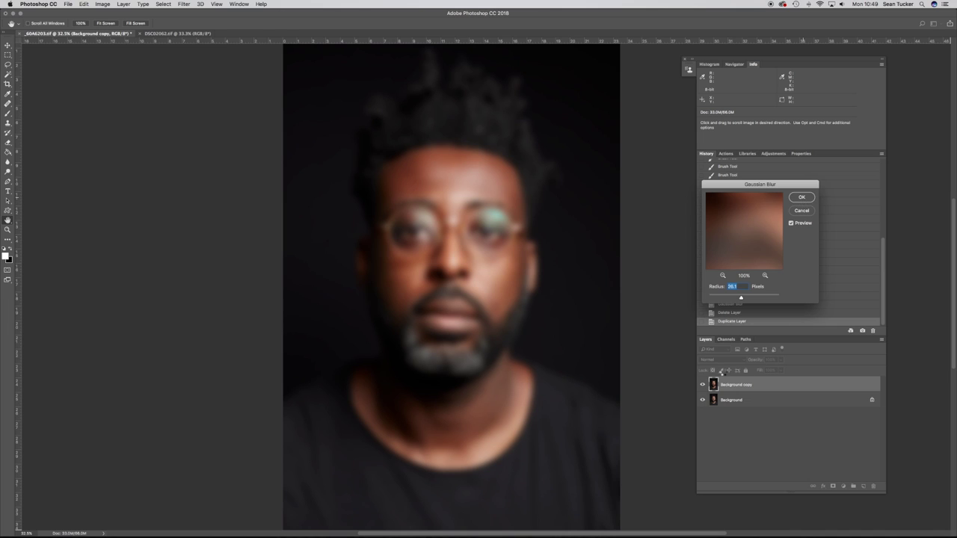
# - Hide and reshow the blurred copy to compare its skin tones with the original, and check that the Info panel is enabled
pyautogui.click(702, 385)
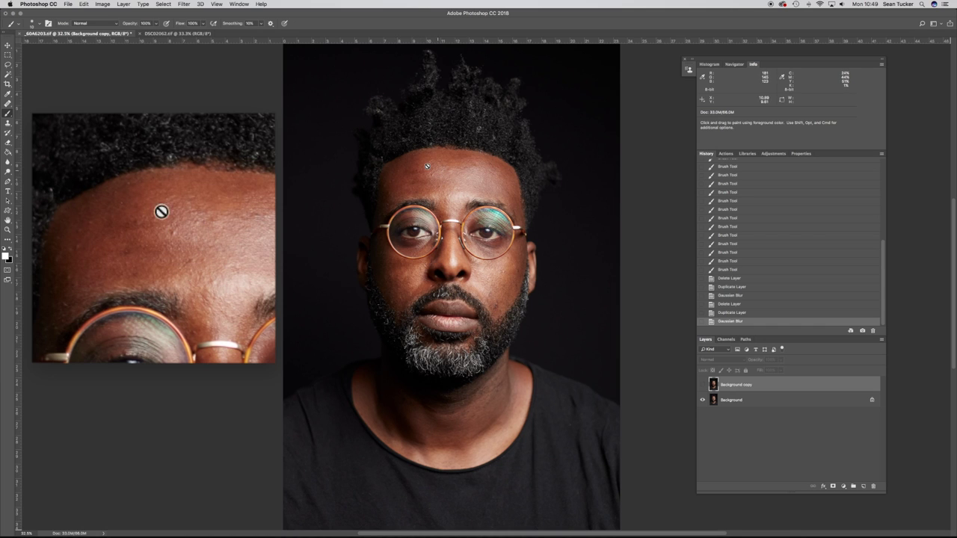
pyautogui.click(703, 386)
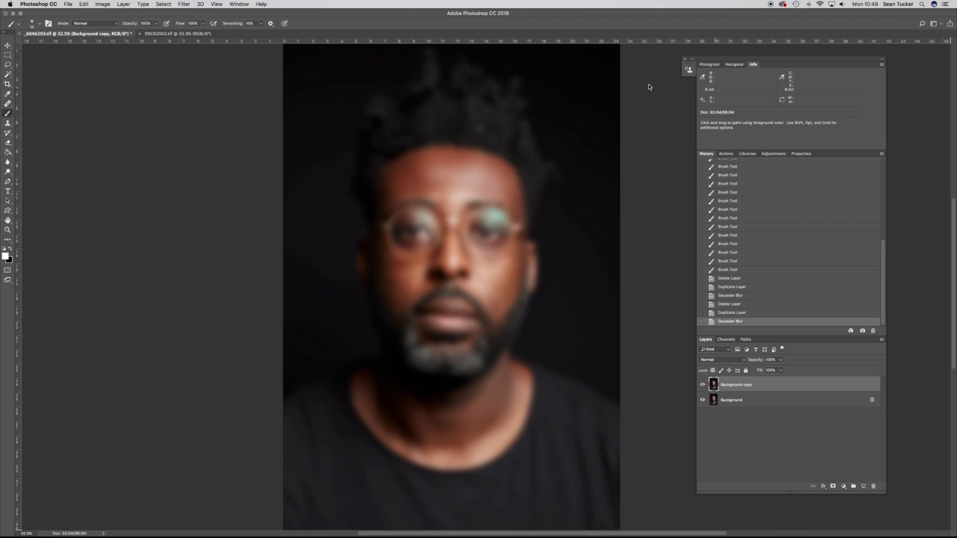
pyautogui.click(239, 5)
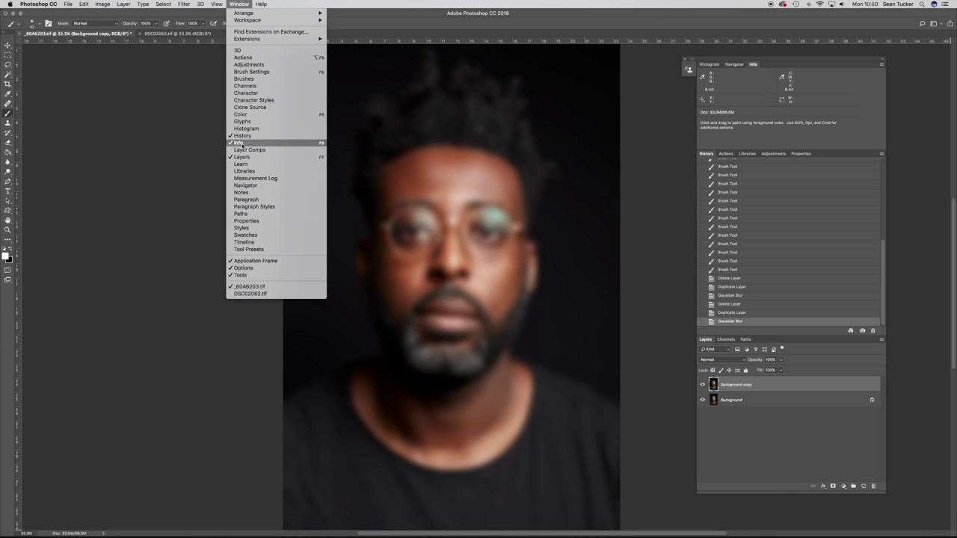
pyautogui.click(238, 4)
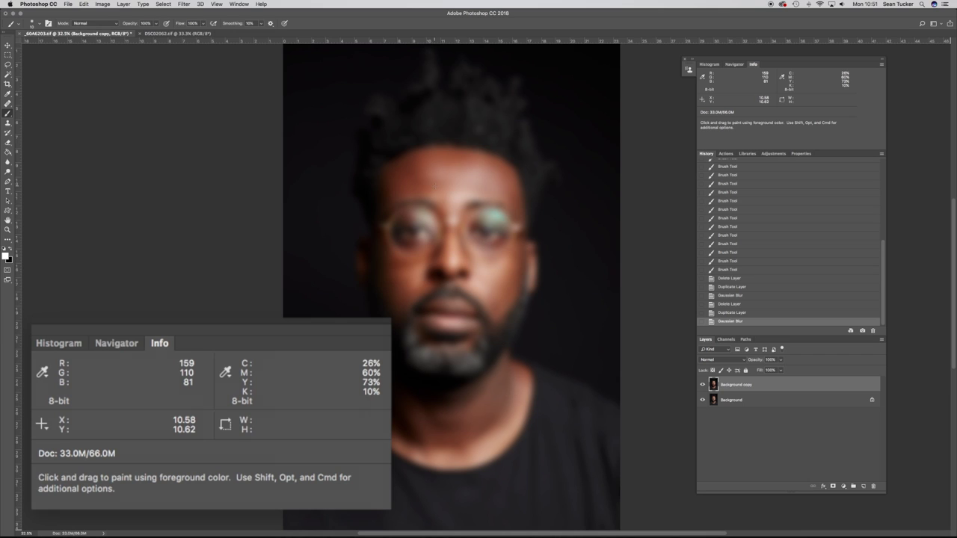
# - Add a Curves adjustment layer above the blurred Background copy and view its Red, Green and Blue channel curves
pyautogui.click(844, 486)
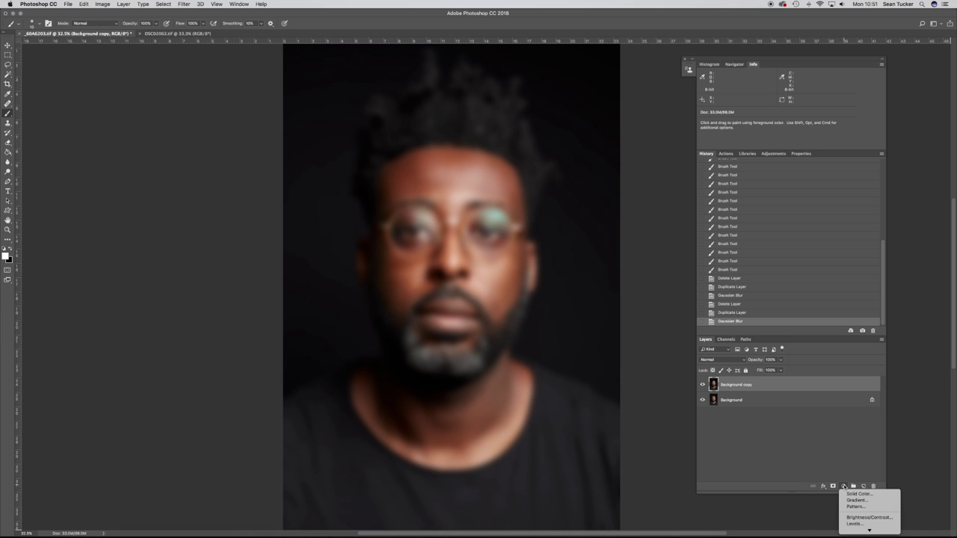
pyautogui.click(862, 448)
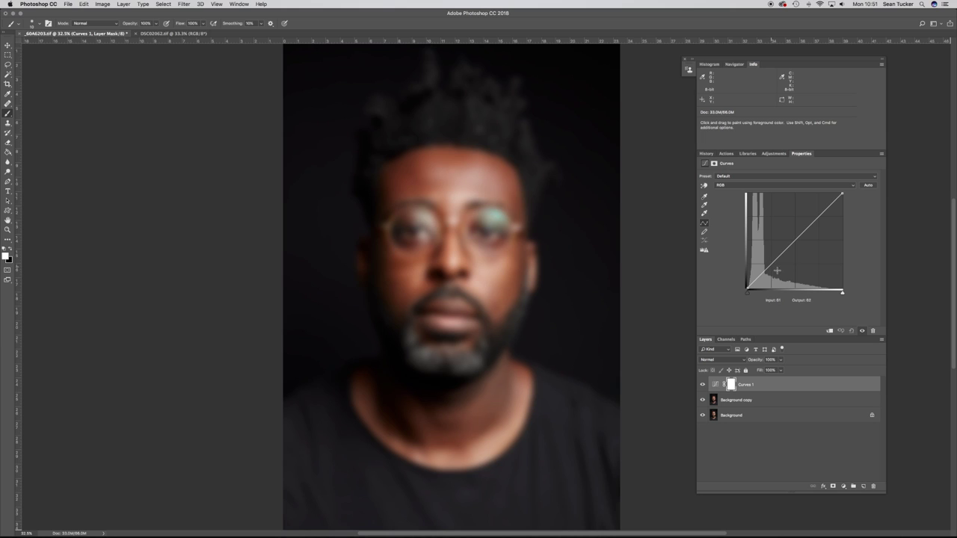
pyautogui.click(731, 186)
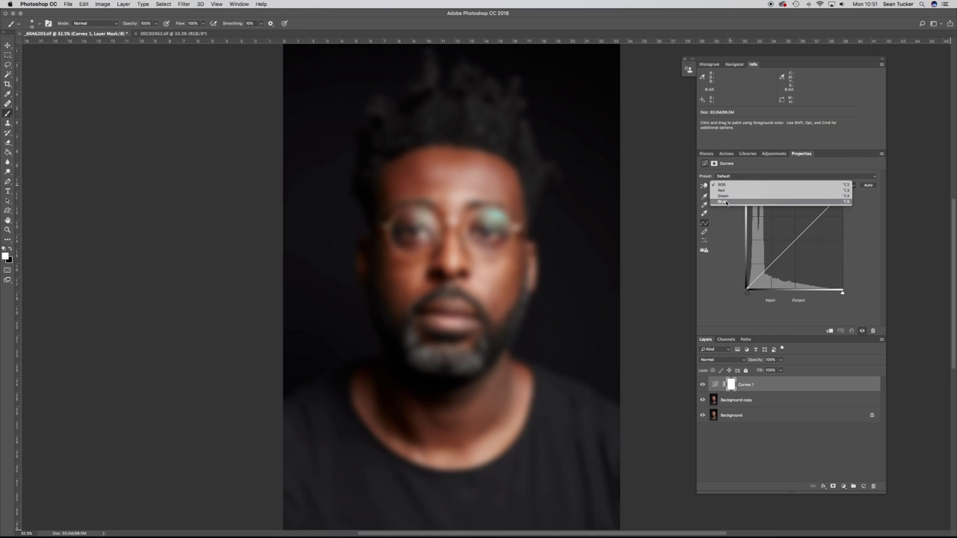
pyautogui.click(722, 190)
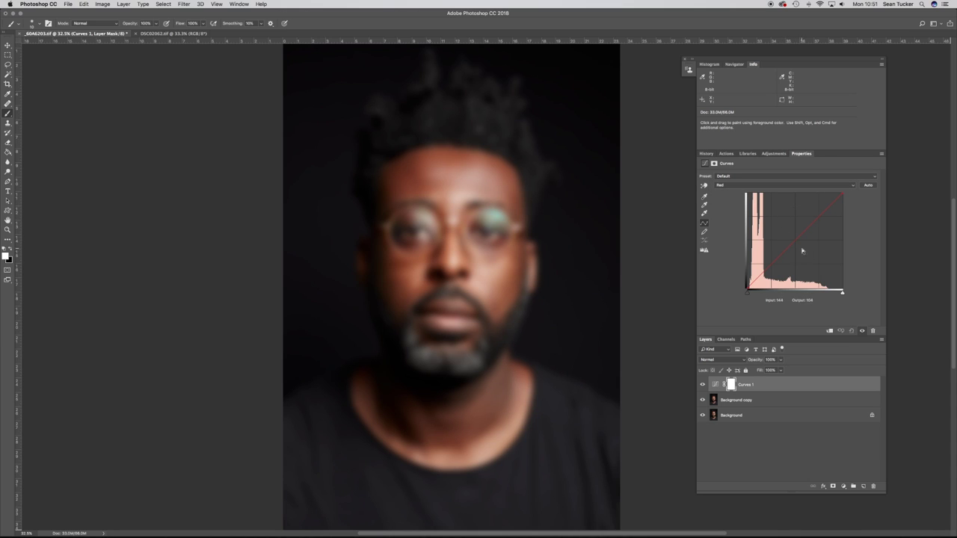
pyautogui.click(737, 184)
pyautogui.click(737, 187)
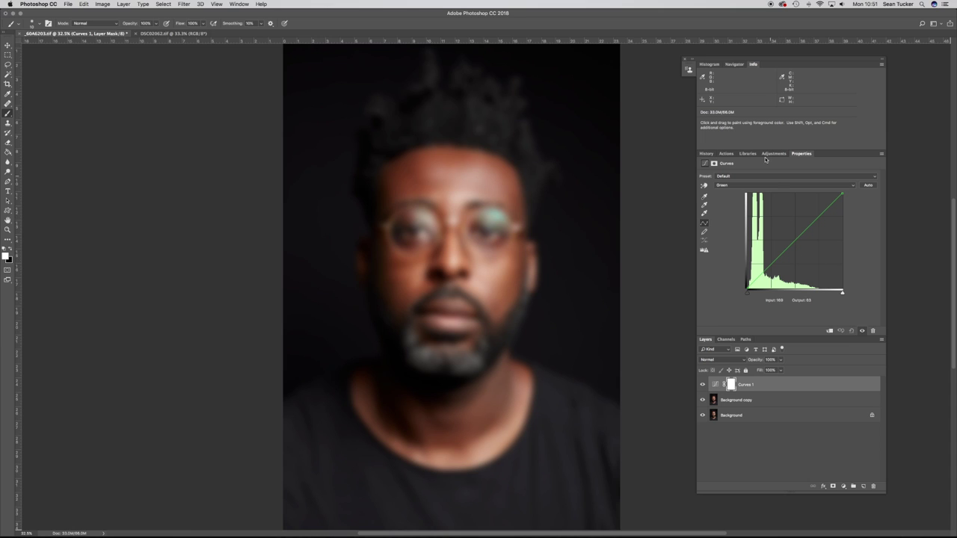
pyautogui.click(752, 185)
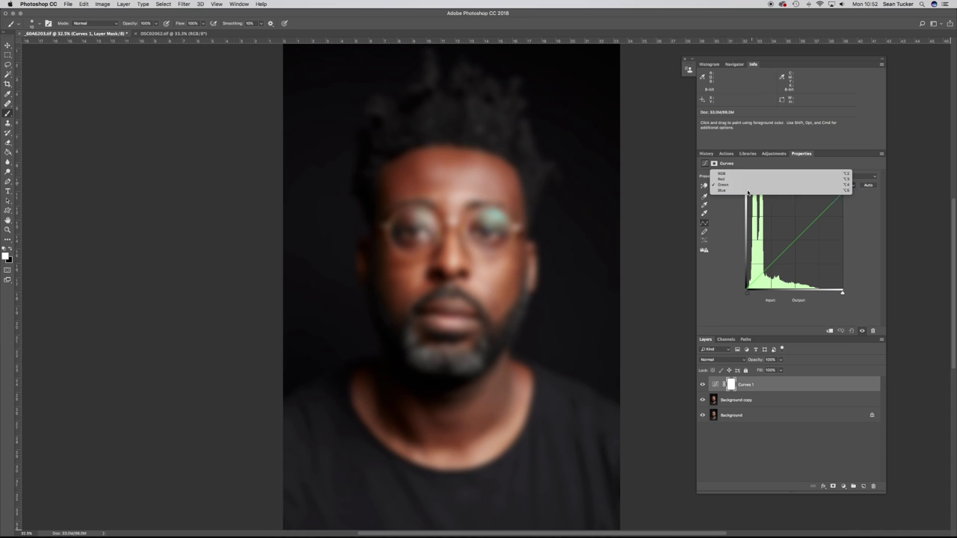
pyautogui.click(748, 190)
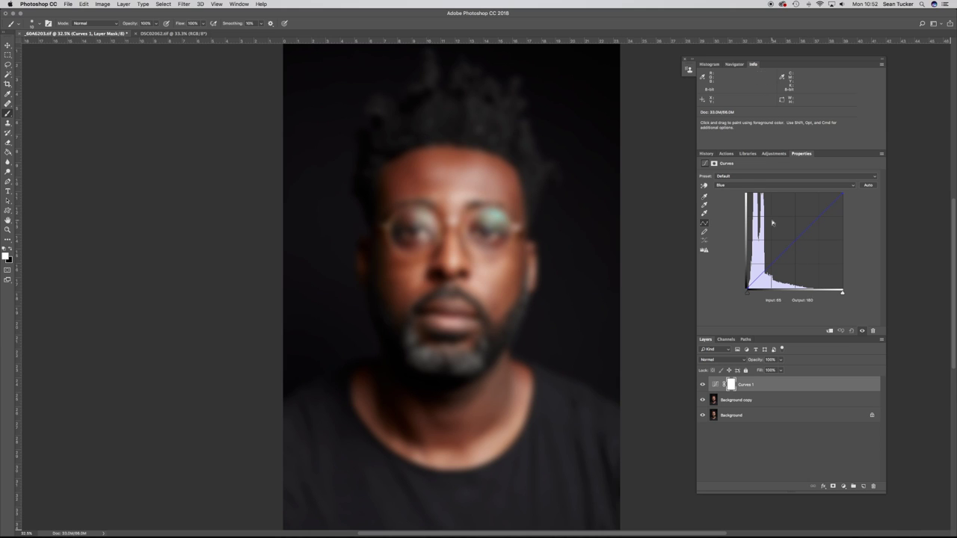
# - In the Green channel, add a curve point for the sampled skin tone and raise its output to about 92
pyautogui.click(761, 185)
pyautogui.click(755, 180)
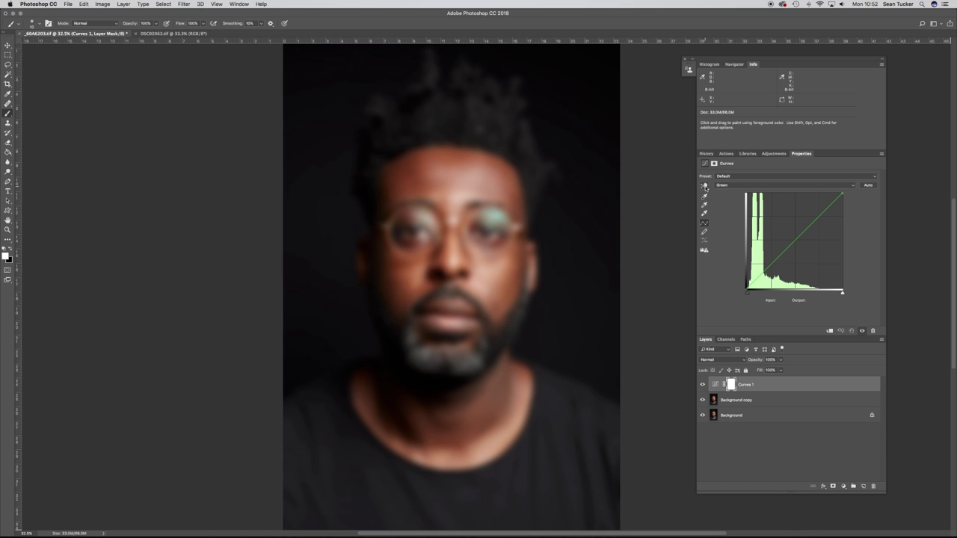
pyautogui.click(705, 186)
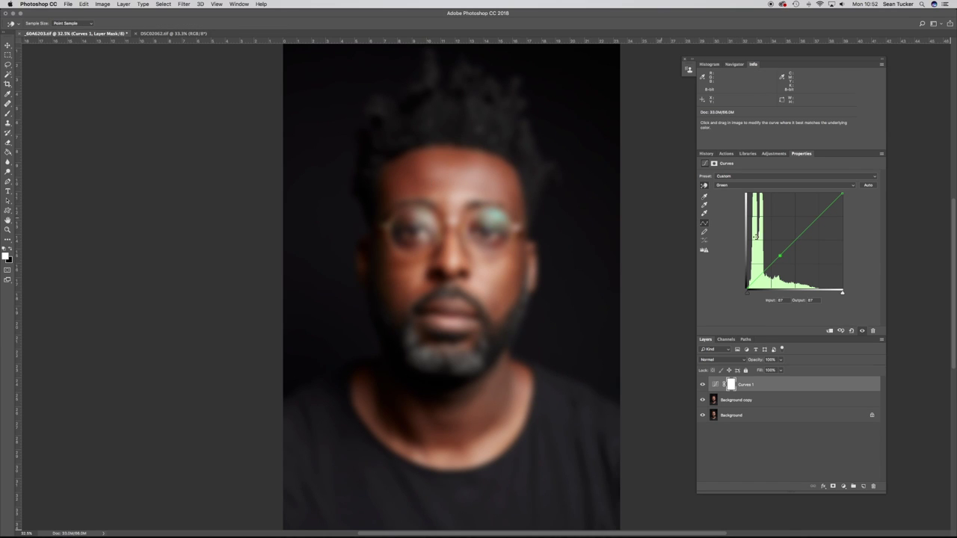
pyautogui.click(780, 258)
pyautogui.click(780, 256)
pyautogui.moveTo(780, 256); pyautogui.dragTo(779, 254)
# - Calculate 55 × 1.25 in Calculator for the target yellow value and return to Photoshop
pyautogui.moveTo(694, 527)
pyautogui.click(763, 526)
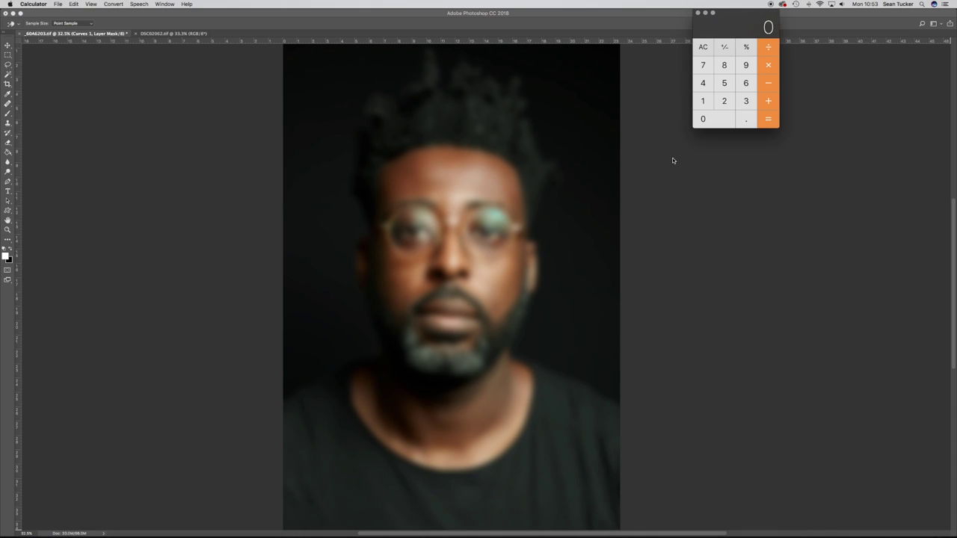
pyautogui.click(723, 83)
pyautogui.click(723, 83)
pyautogui.click(768, 66)
pyautogui.click(702, 101)
pyautogui.click(745, 119)
pyautogui.click(724, 100)
pyautogui.click(724, 85)
pyautogui.click(768, 119)
pyautogui.click(637, 21)
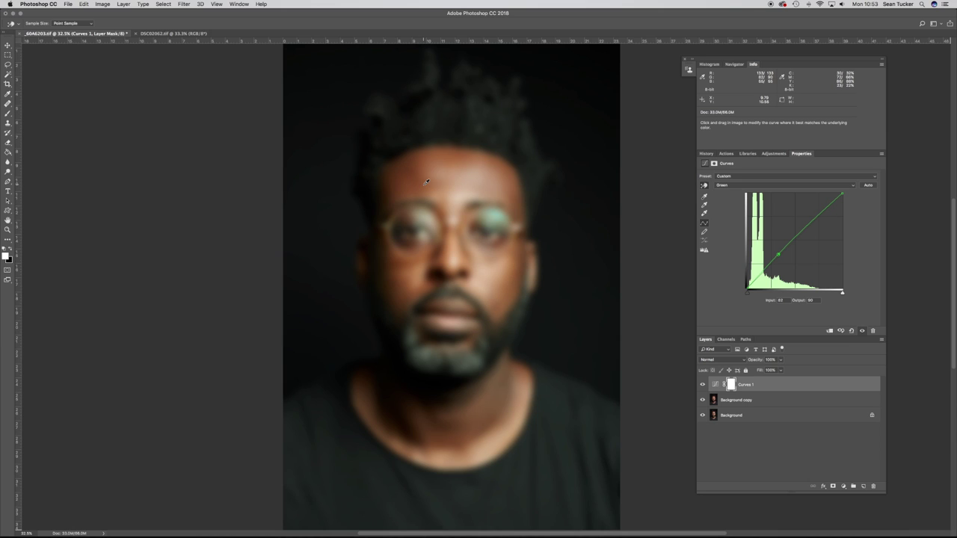
# - In the Blue channel of Curves 1, raise the curve slightly at the skin tone to reduce yellow
pyautogui.click(737, 185)
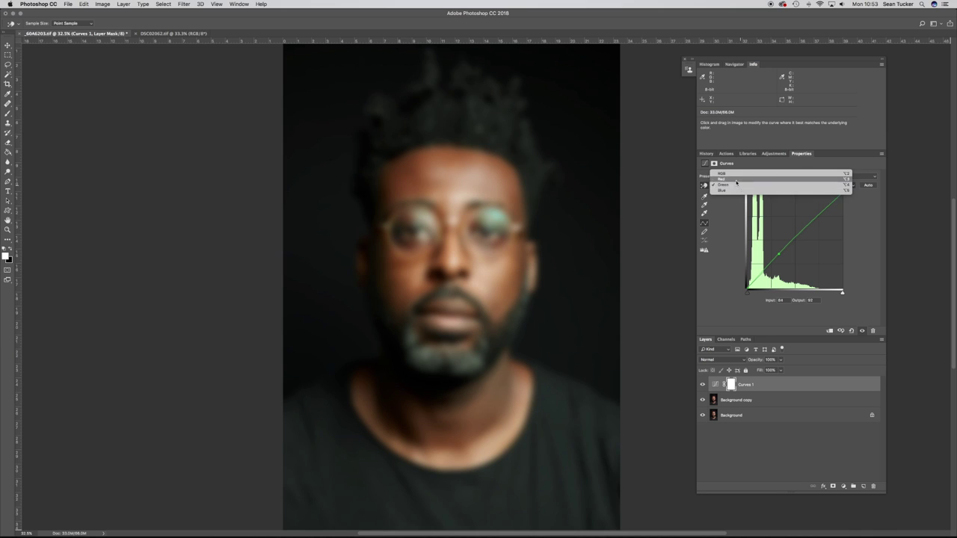
pyautogui.click(732, 189)
pyautogui.click(704, 187)
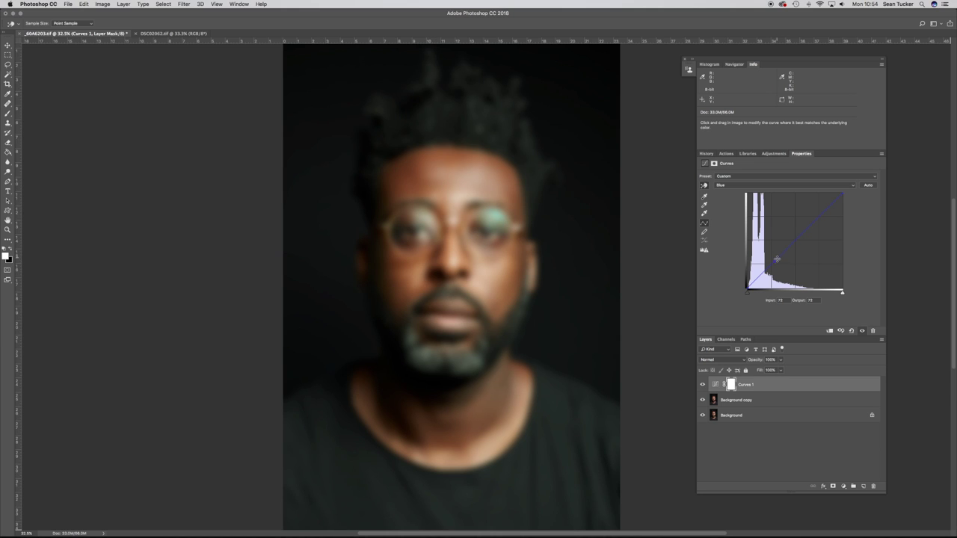
pyautogui.moveTo(774, 262); pyautogui.dragTo(774, 260)
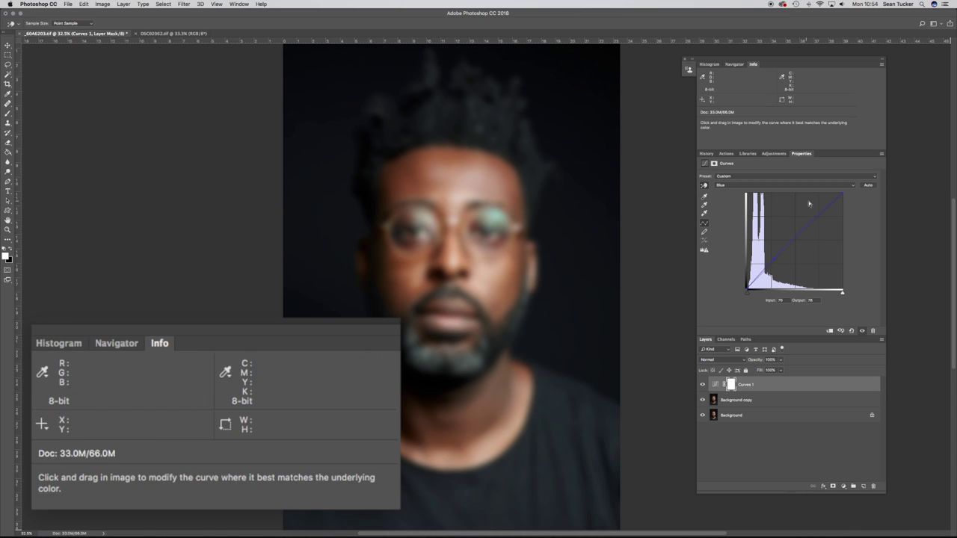
# - Hide the blurred Background copy and turn the Curves 1 layer off and on to compare the skin tones on the sharp portrait
pyautogui.click(702, 401)
pyautogui.click(702, 385)
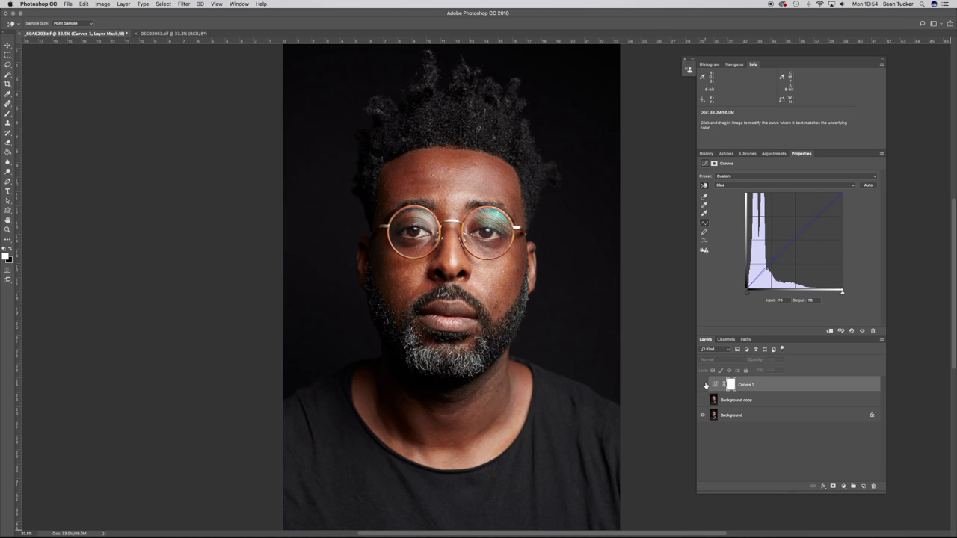
pyautogui.click(703, 385)
pyautogui.click(703, 385)
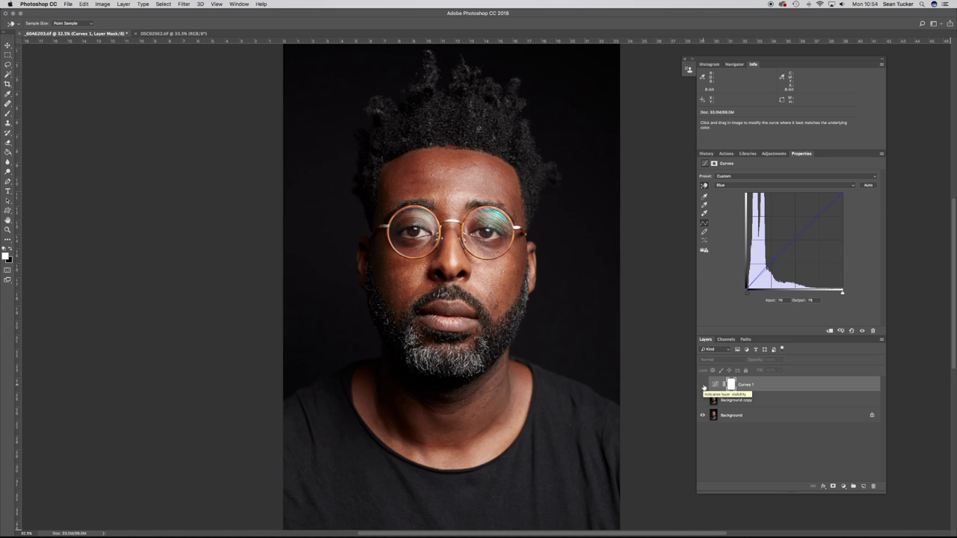
pyautogui.click(703, 385)
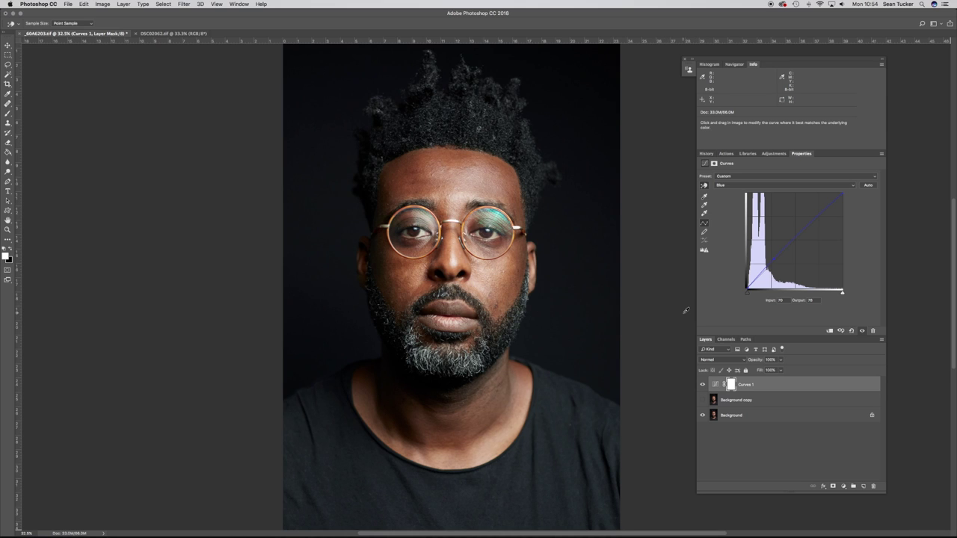
# - In DSC02062.tif, duplicate the Background layer as Background copy and reapply the last Gaussian Blur to the duplicate
pyautogui.press('v')
pyautogui.click(174, 33)
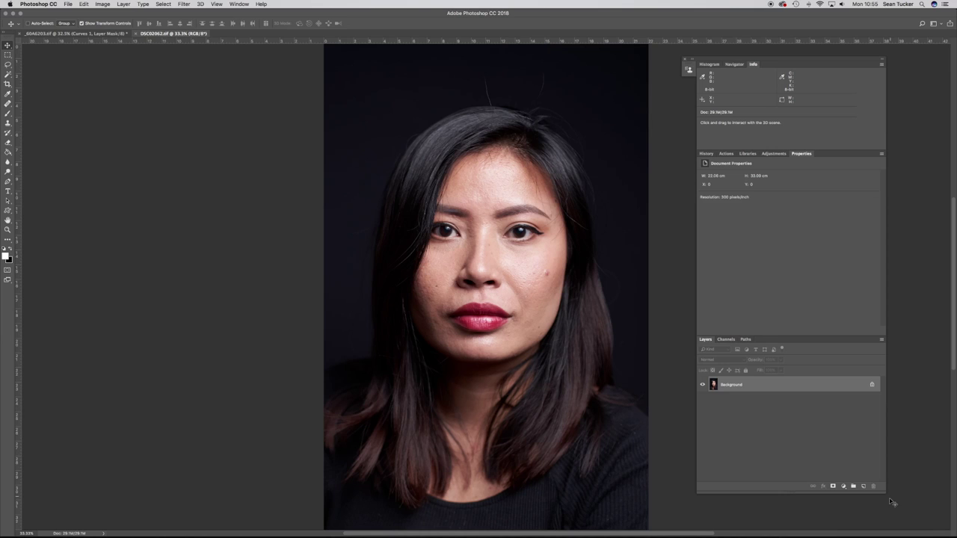
pyautogui.rightClick(761, 395)
pyautogui.click(783, 405)
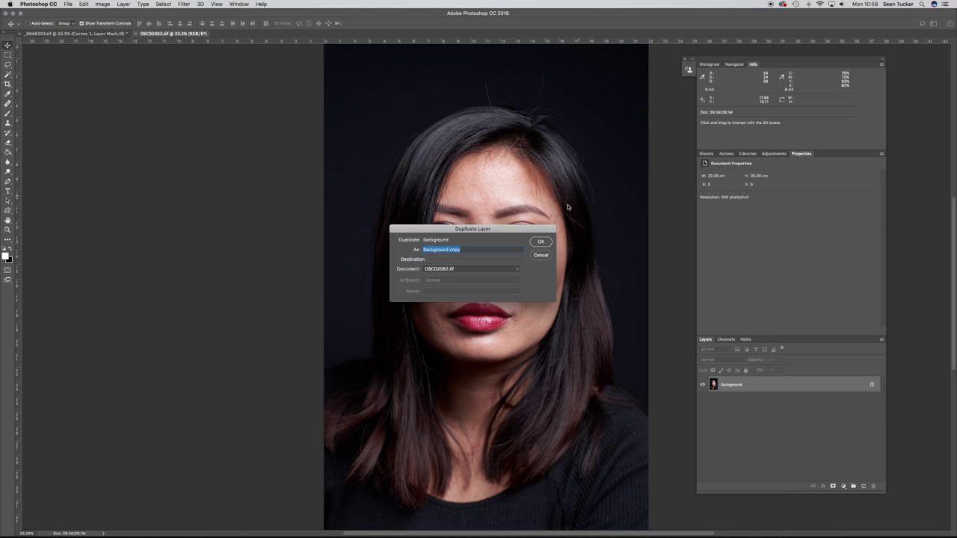
pyautogui.click(539, 242)
pyautogui.click(185, 5)
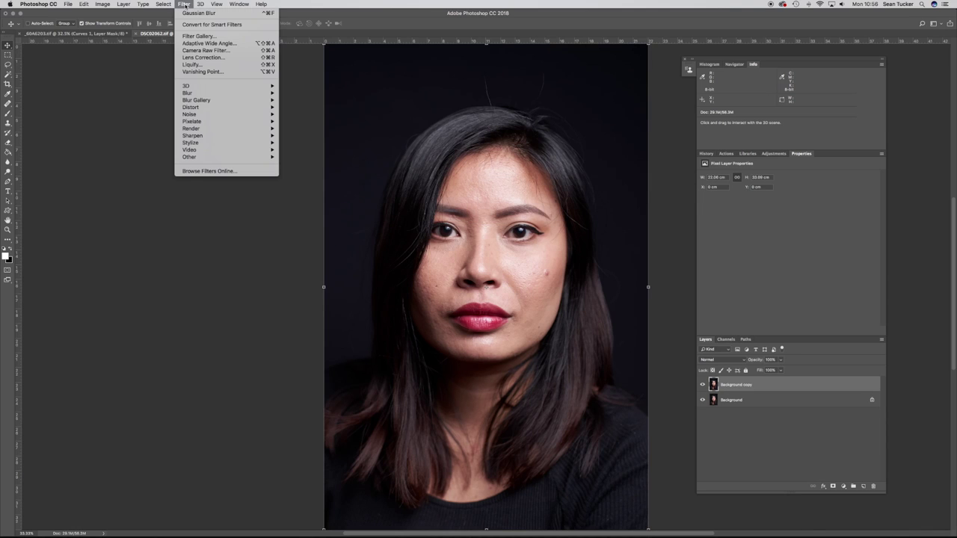
pyautogui.click(189, 13)
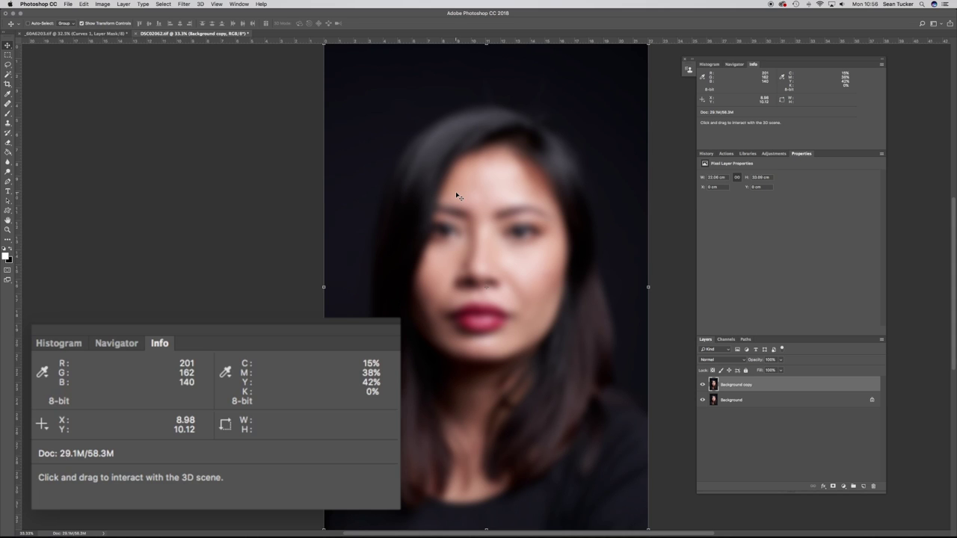
# - Add a Curves adjustment layer above the blurred copy in DSC02062.tif and set it to the Green channel
pyautogui.click(844, 486)
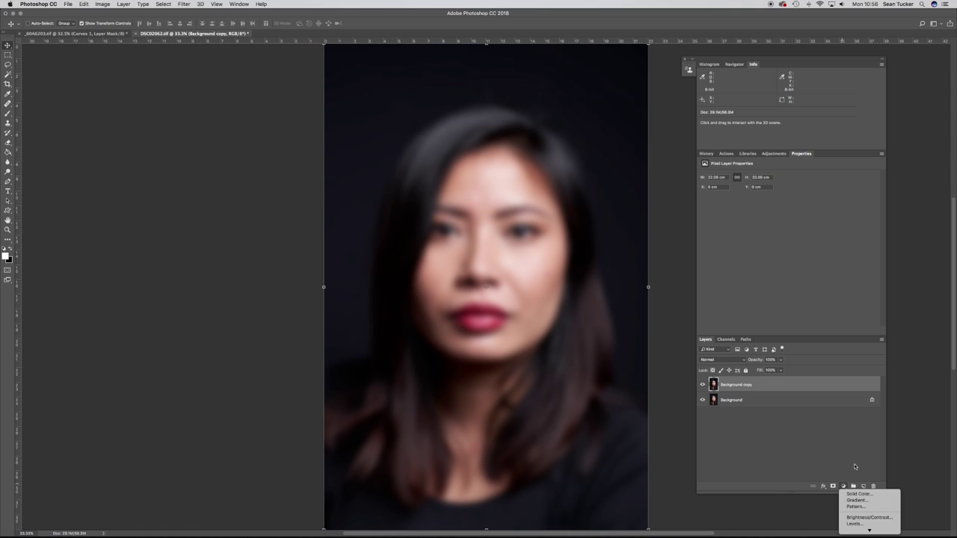
pyautogui.click(860, 465)
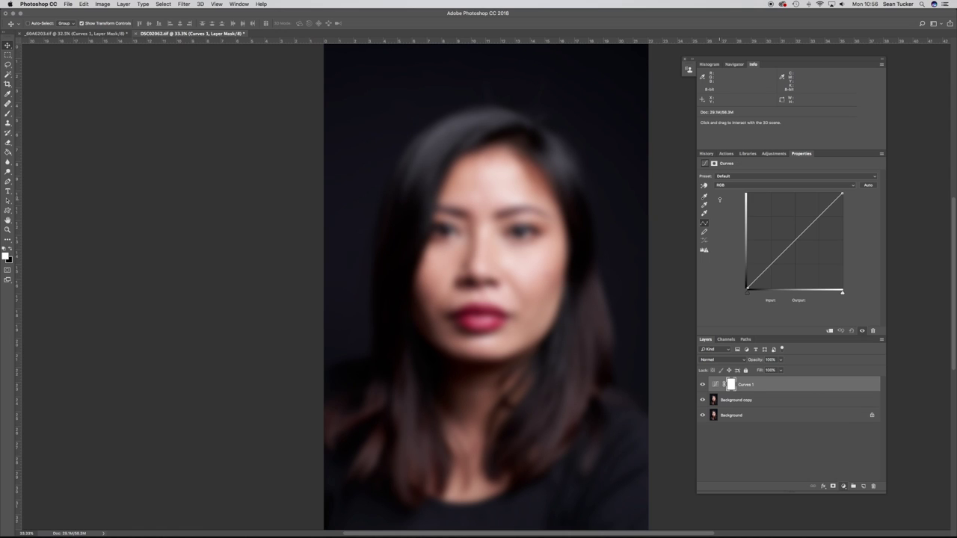
pyautogui.click(748, 186)
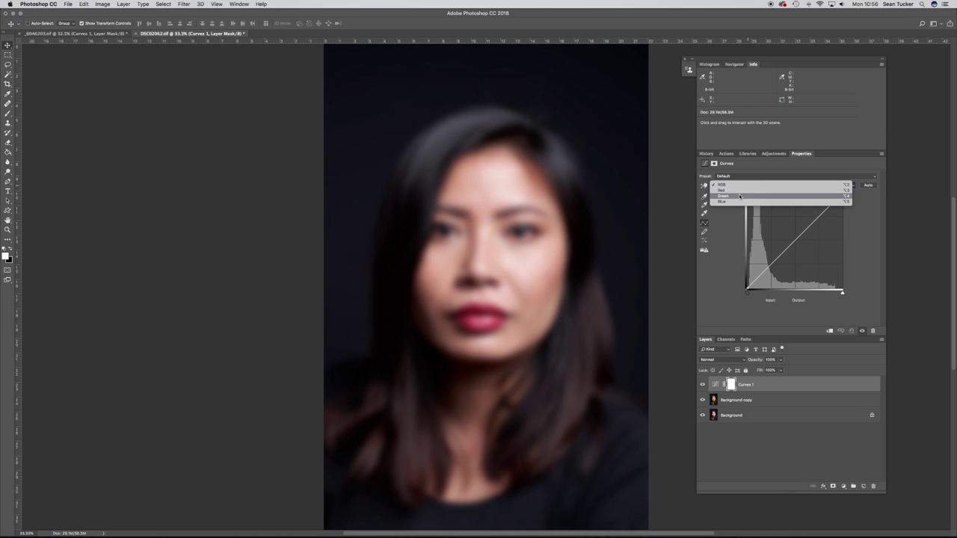
pyautogui.click(748, 196)
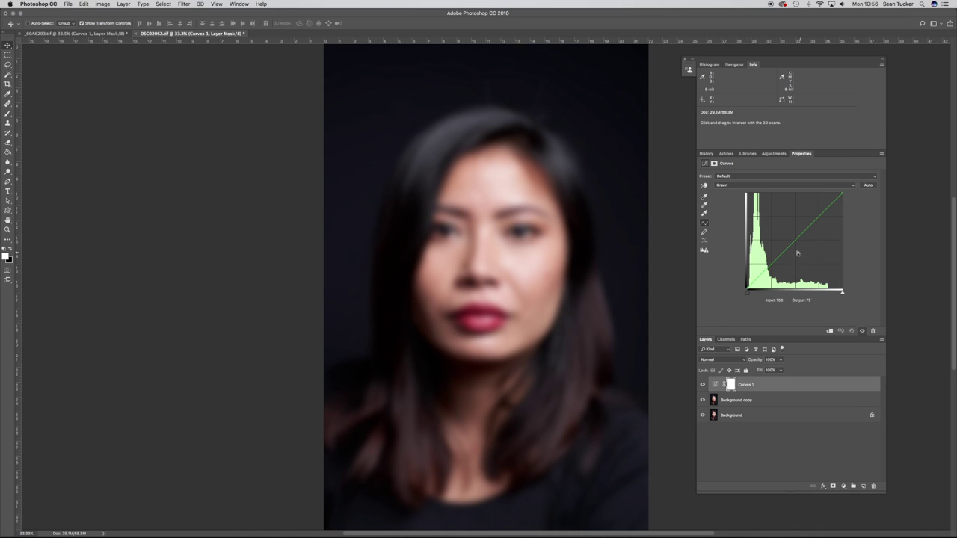
# - Sample the forehead skin with the on-image adjustment tool and raise that green curve point to an output of about 167
pyautogui.click(705, 185)
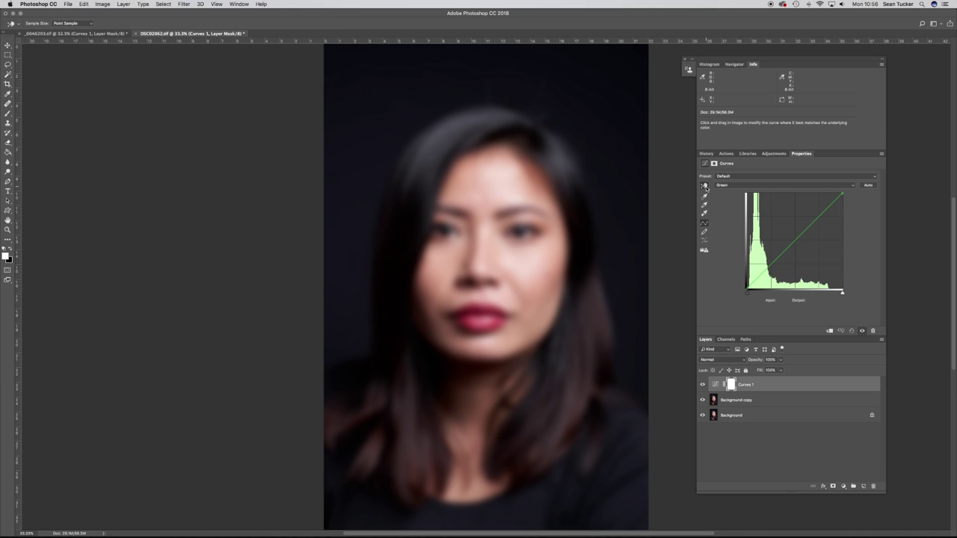
pyautogui.click(455, 190)
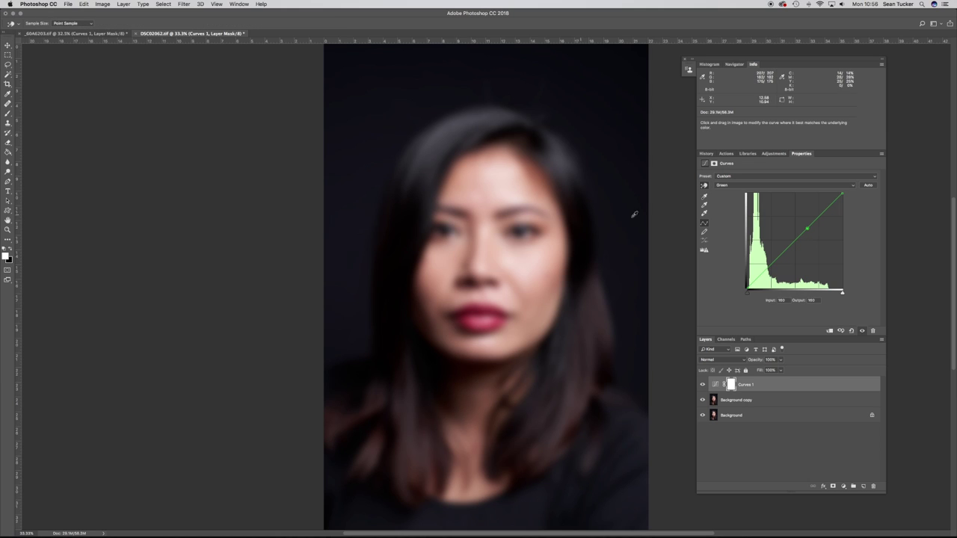
pyautogui.moveTo(523, 179); pyautogui.dragTo(519, 172)
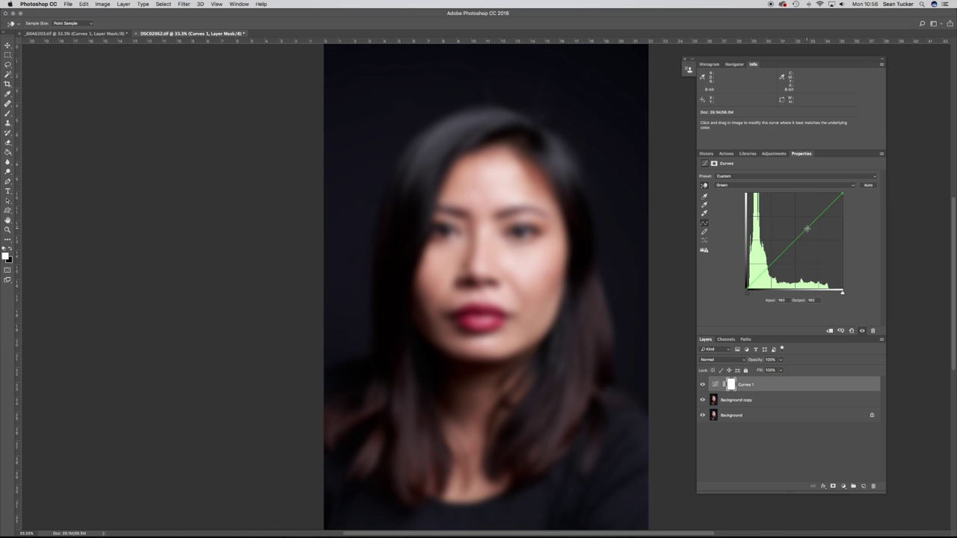
pyautogui.moveTo(807, 228); pyautogui.dragTo(804, 224)
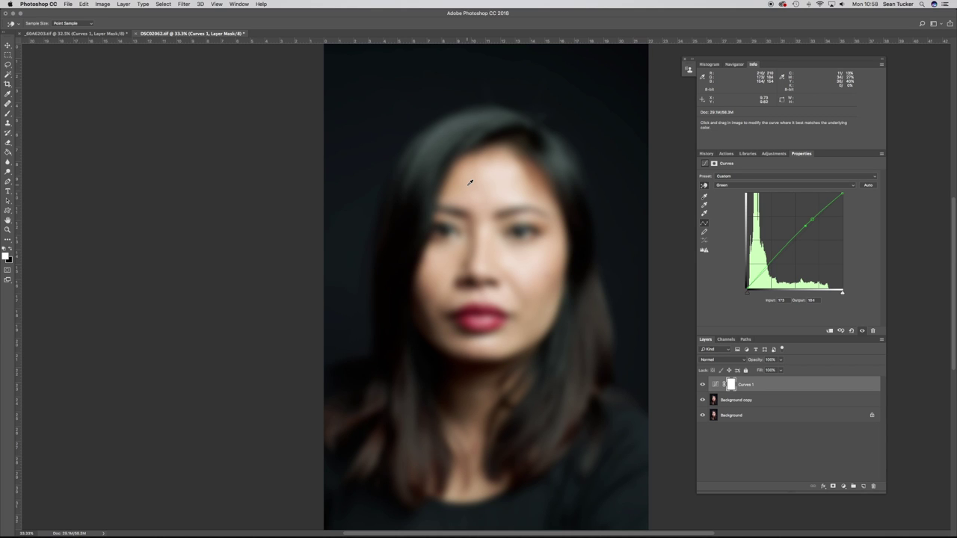
# - Calculate 27 × 1.25 in Calculator for this portrait's target yellow value and return to Photoshop
pyautogui.click(757, 516)
pyautogui.click(724, 100)
pyautogui.write('7*')
pyautogui.click(704, 100)
pyautogui.write('.')
pyautogui.click(724, 100)
pyautogui.click(723, 82)
pyautogui.click(763, 121)
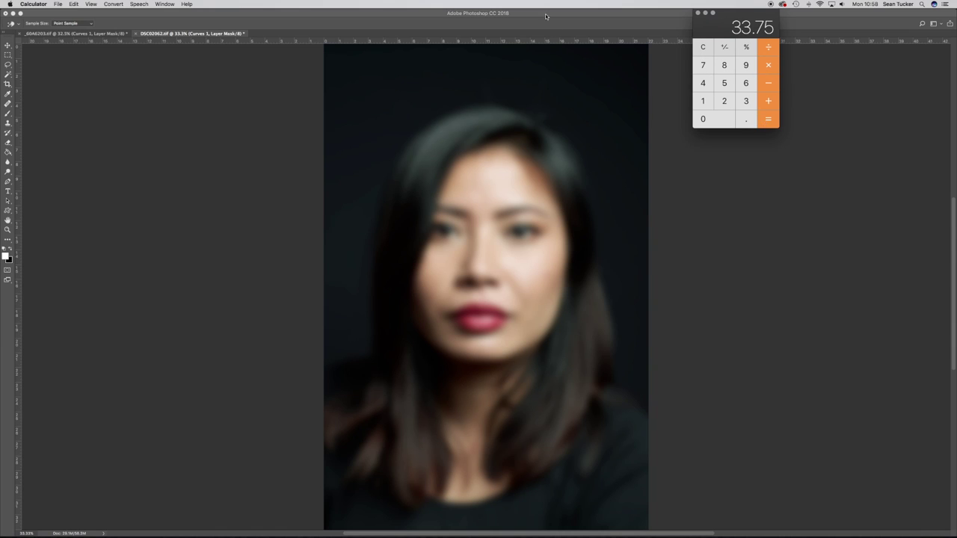
pyautogui.click(547, 16)
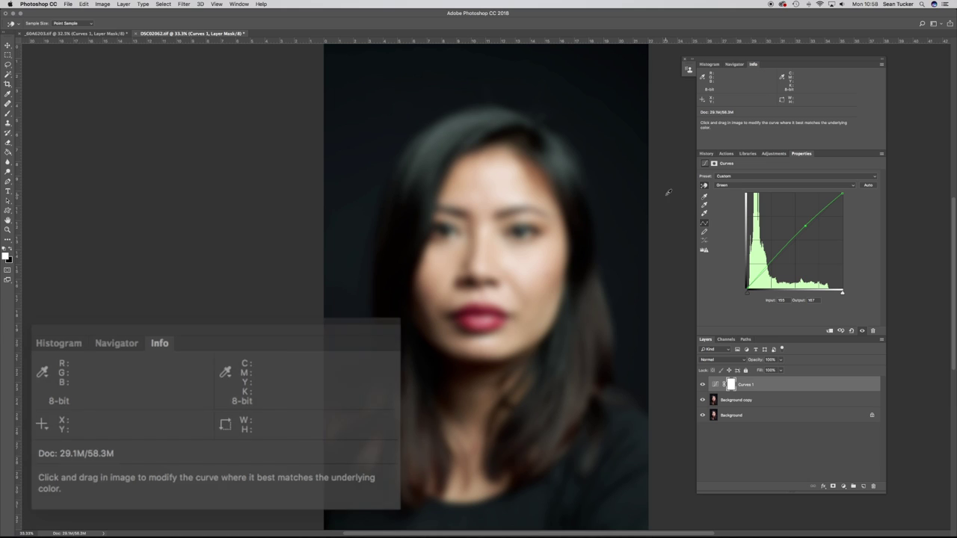
# - In the Blue channel, raise the curve at the forehead skin tone to an output of about 164
pyautogui.click(741, 185)
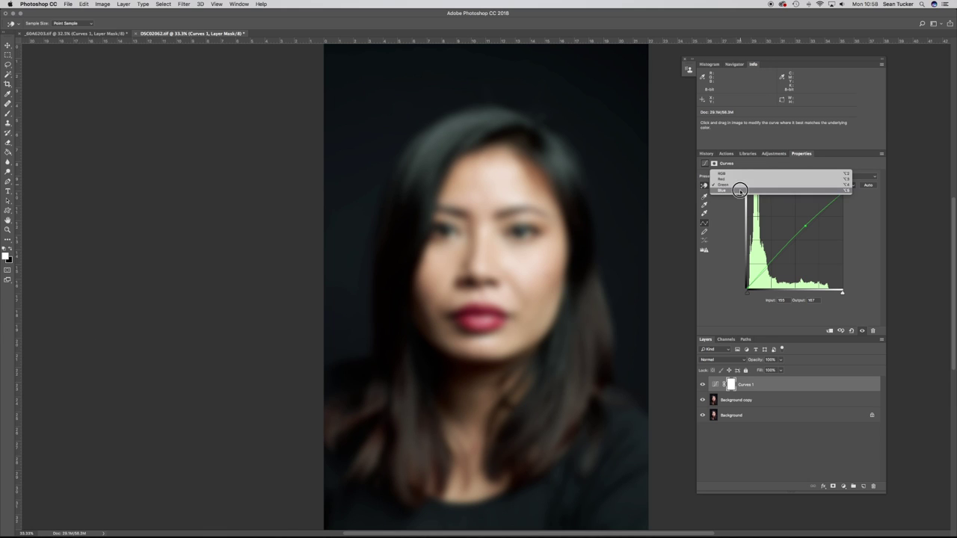
pyautogui.click(740, 191)
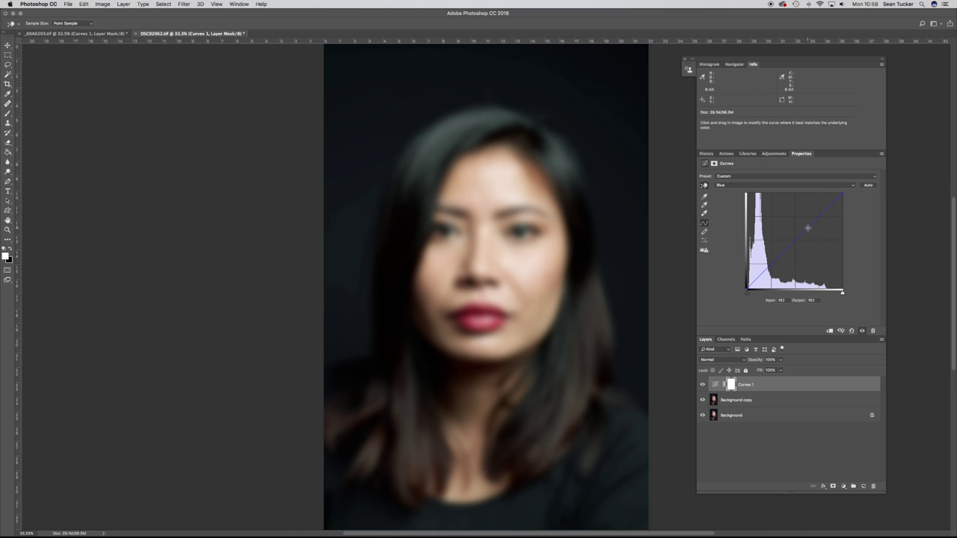
pyautogui.moveTo(808, 227); pyautogui.dragTo(808, 226)
# - Hide the blurred copy in DSC02062.tif and toggle Curves 1 to compare the portrait before and after correction
pyautogui.click(702, 400)
pyautogui.click(702, 384)
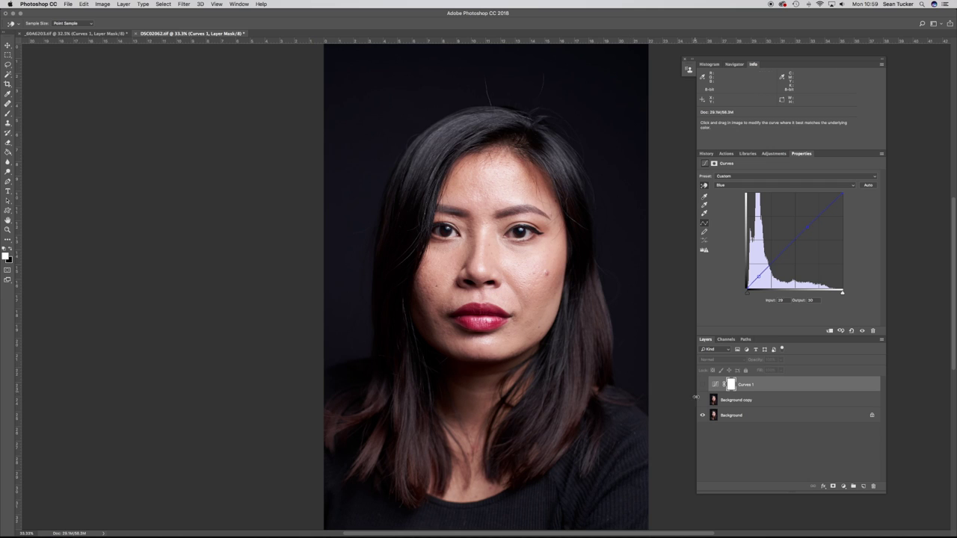
pyautogui.click(702, 384)
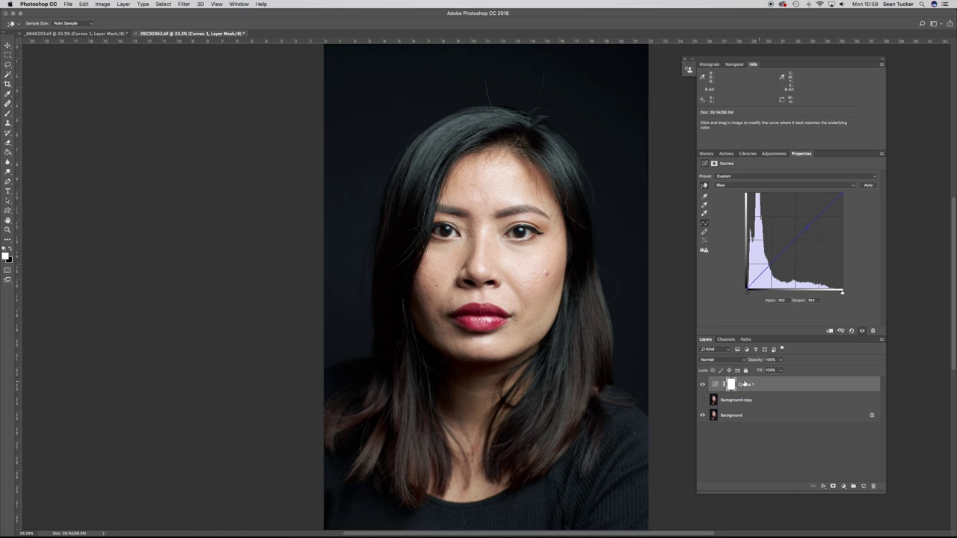
pyautogui.click(702, 385)
pyautogui.click(702, 400)
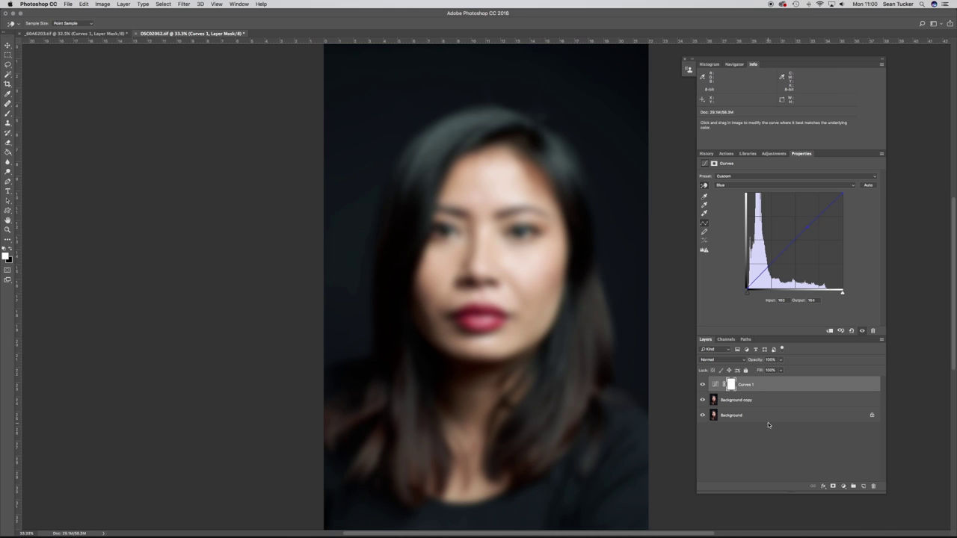
pyautogui.click(703, 401)
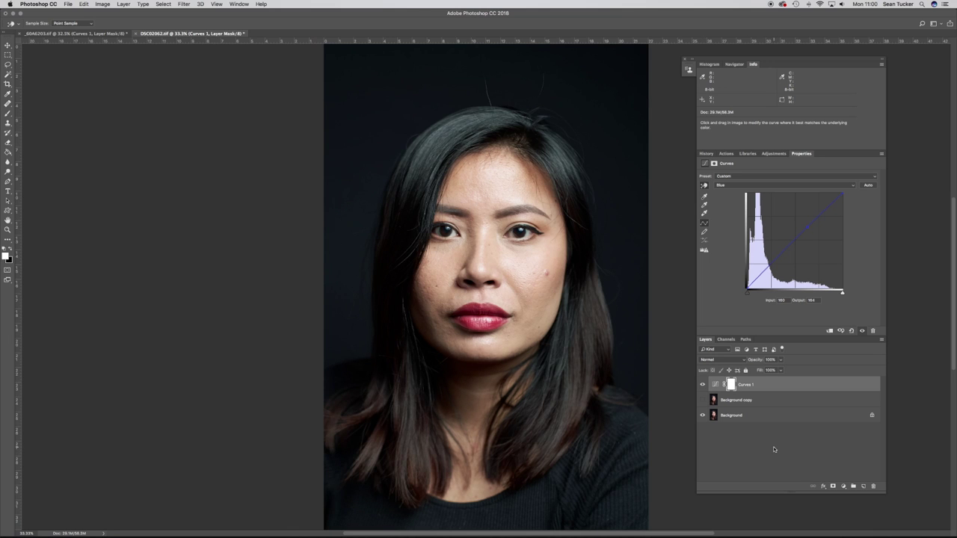